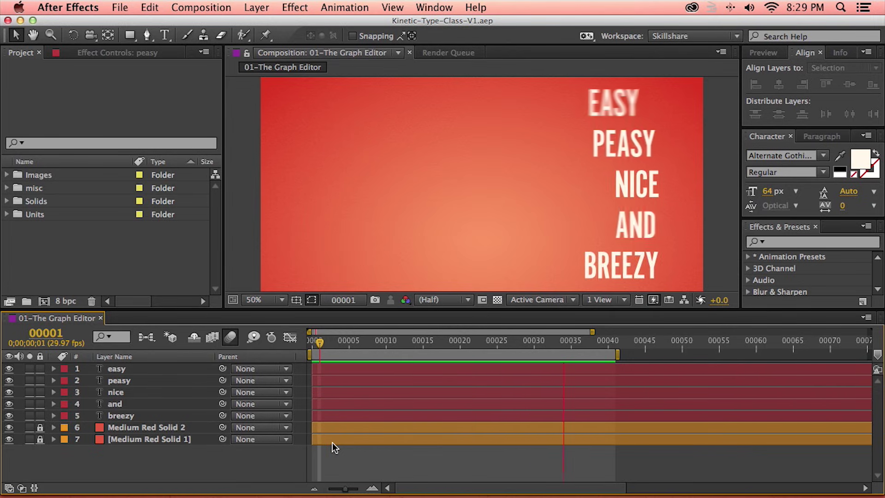
# - Stop the preview and show all word layers' Position keyframes at frames 00005 and 00035
pyautogui.press('space')
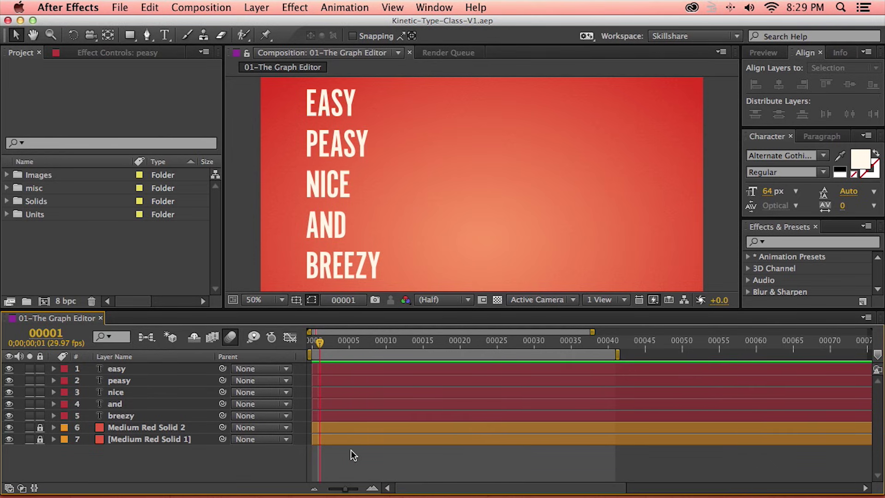
pyautogui.press('u')
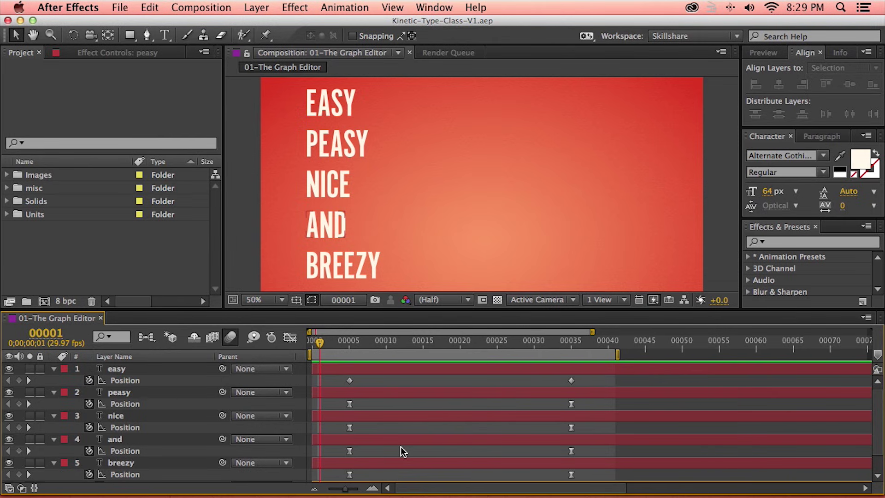
# - Switch to the Graph Editor and show easy's Position speed as a flat 500 px/sec line
pyautogui.click(290, 337)
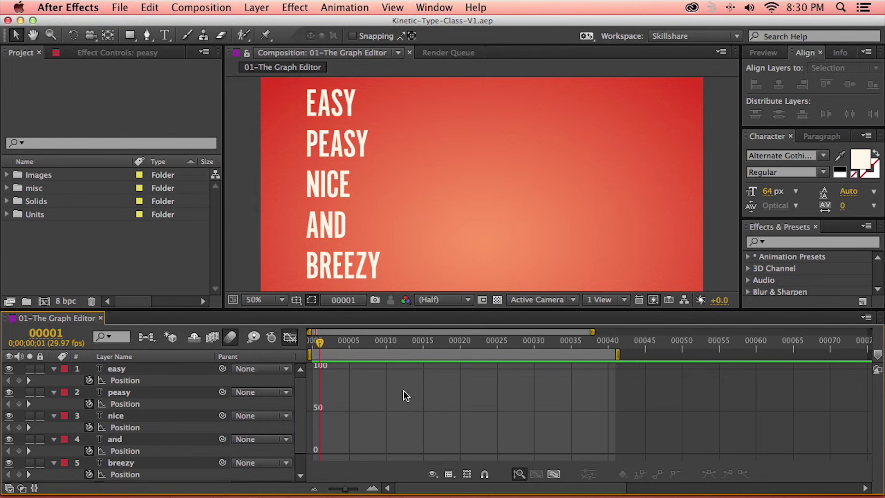
pyautogui.press('super+Up')
pyautogui.click(124, 381)
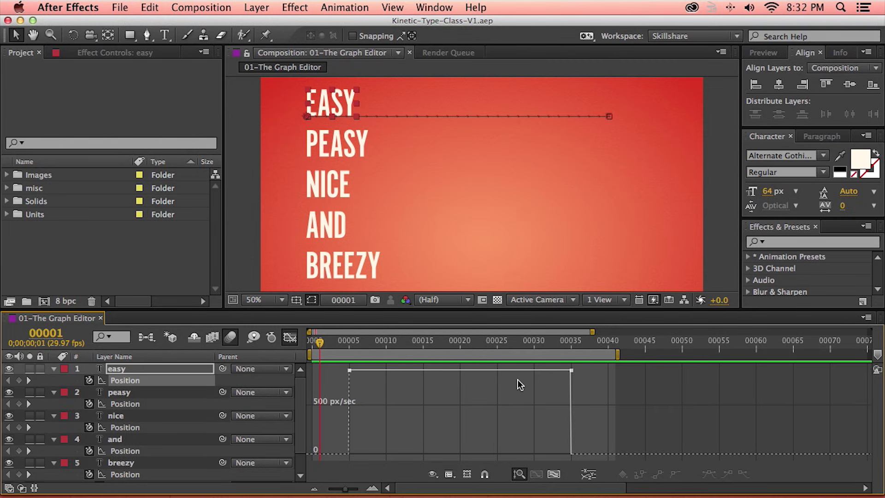
pyautogui.moveTo(584, 381); pyautogui.dragTo(336, 367)
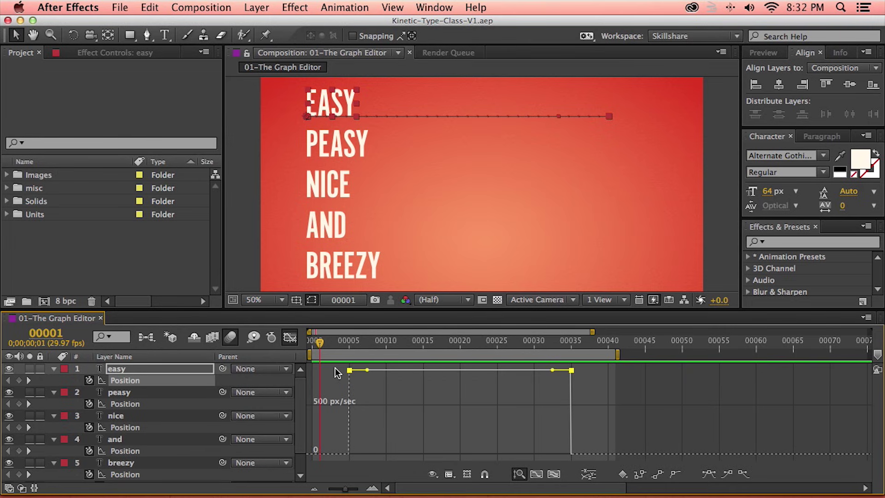
pyautogui.click(289, 339)
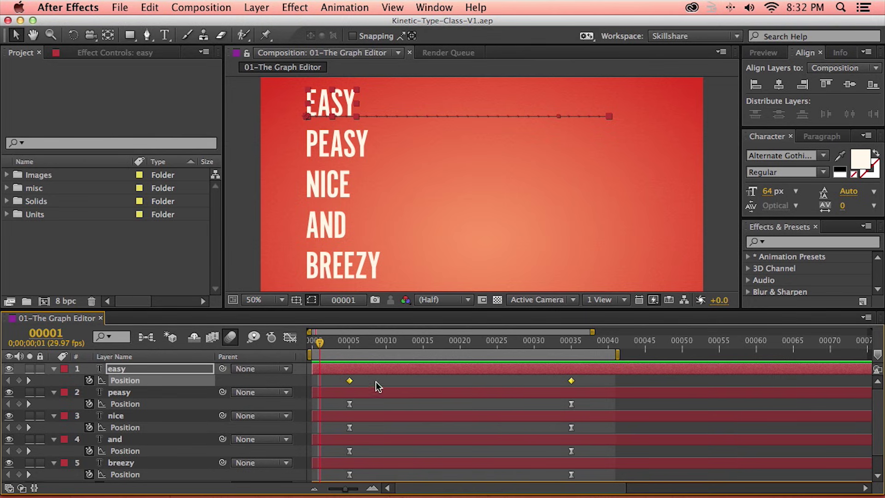
pyautogui.click(289, 338)
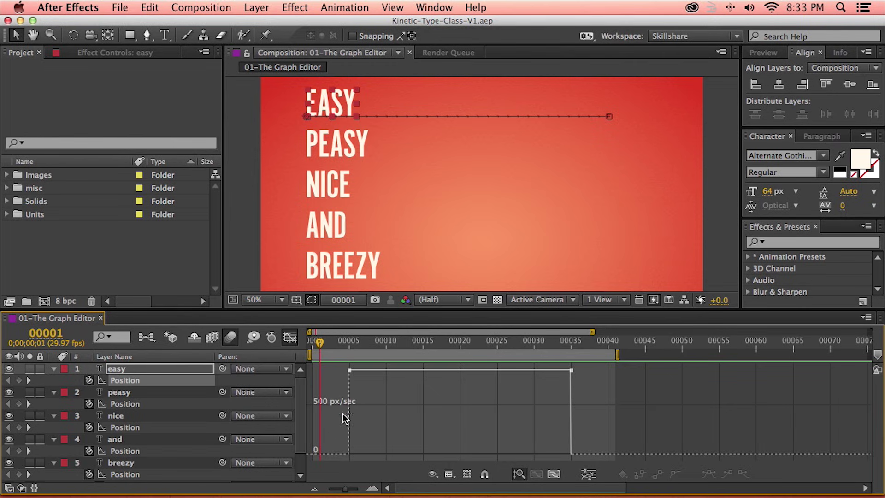
# - Deselect all, collapse properties, and hide the peasy, nice, and, breezy layers
pyautogui.moveTo(574, 389)
pyautogui.hotkey('ctrl', 'shift', 'a')
pyautogui.press('u')
pyautogui.moveTo(9, 380); pyautogui.dragTo(9, 415)
# - Select the easy layer and display only its Position speed graph
pyautogui.click(129, 368)
pyautogui.press('p')
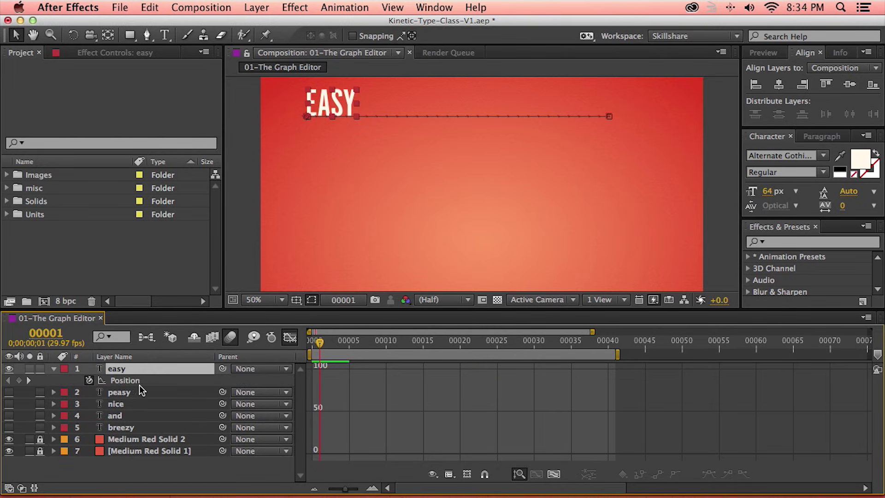
pyautogui.click(136, 381)
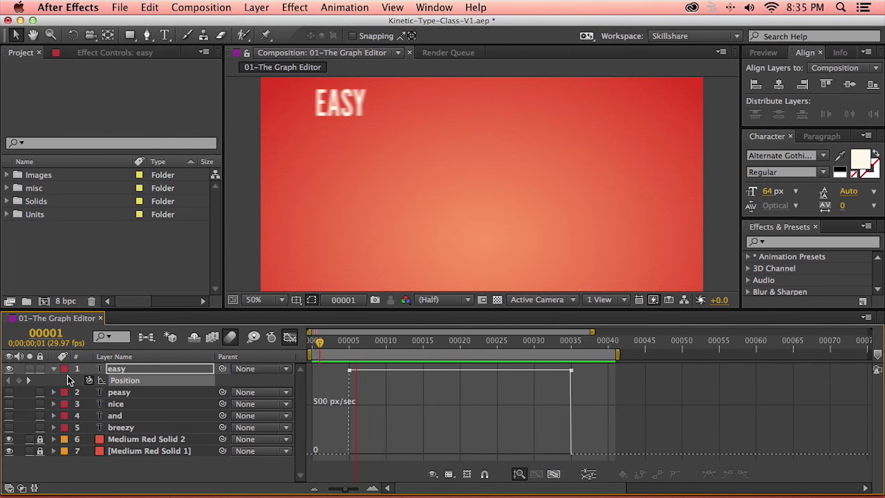
# - Make PEASY visible again and show its eased Position speed curve
pyautogui.press('space')
pyautogui.click(9, 391)
pyautogui.click(116, 393)
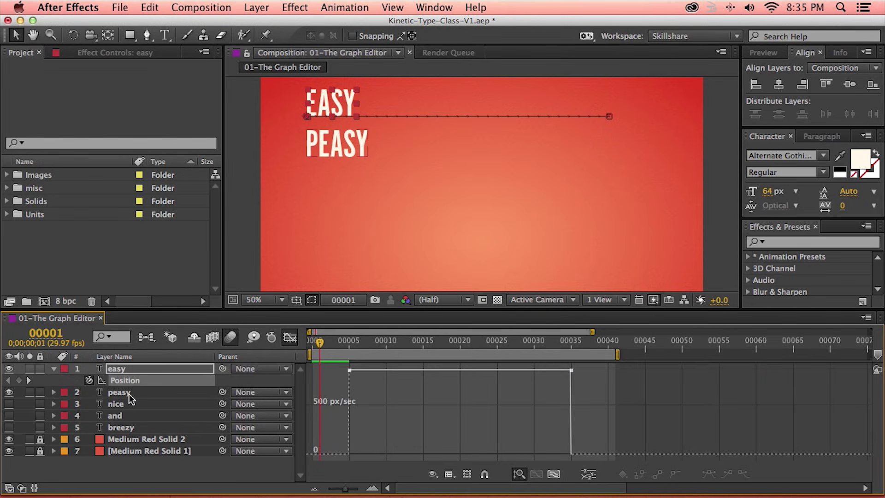
pyautogui.press('p')
pyautogui.click(129, 403)
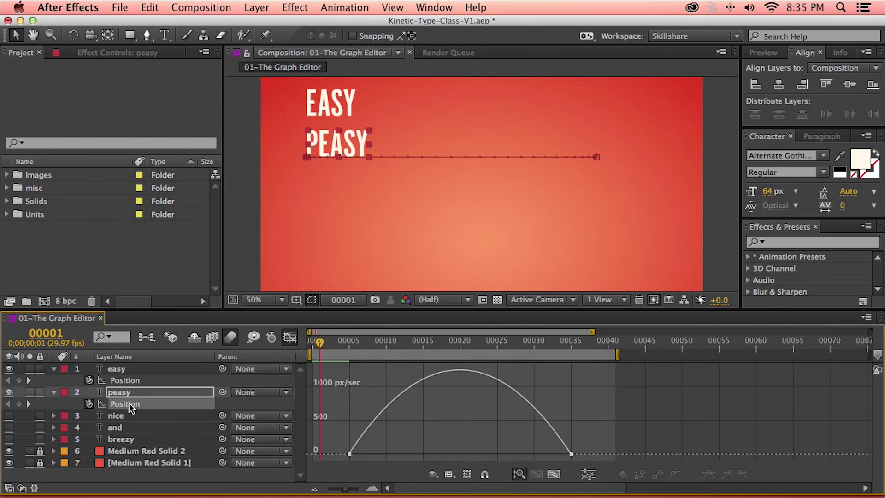
# - Preview EASY and PEASY sliding, then scrub the time to frames 00011 and 00023
pyautogui.press('space')
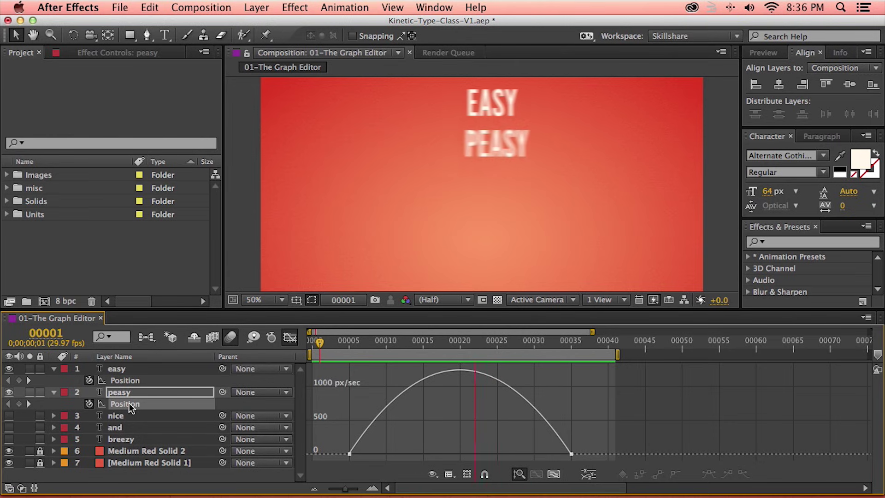
pyautogui.press('space')
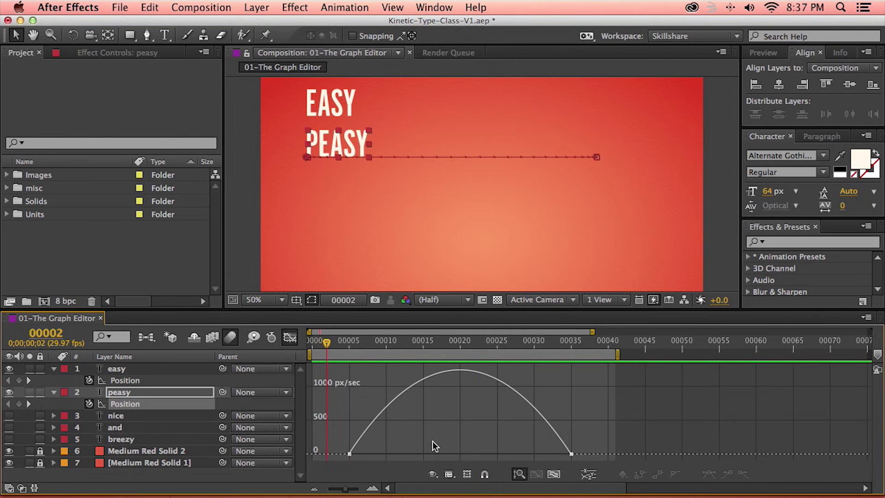
pyautogui.moveTo(351, 454)
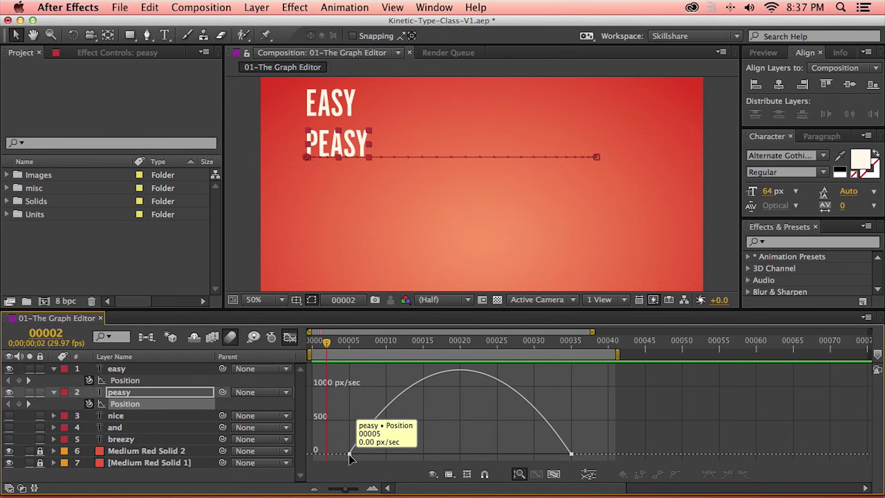
pyautogui.moveTo(336, 341); pyautogui.dragTo(460, 347)
pyautogui.moveTo(464, 369)
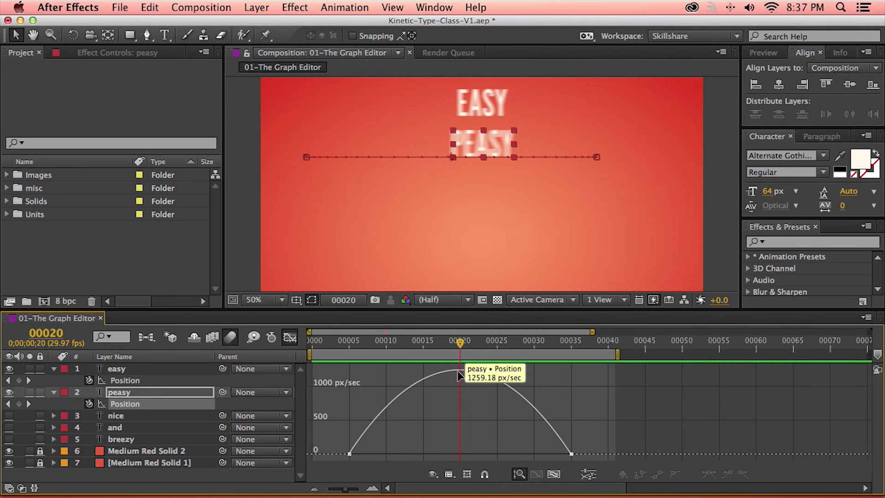
pyautogui.moveTo(460, 345); pyautogui.dragTo(571, 356)
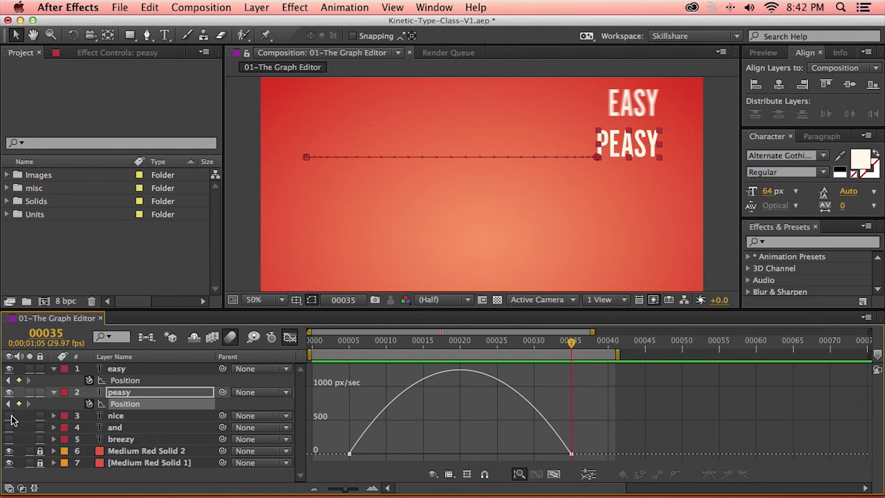
# - Make NICE visible and show its Position speed curve
pyautogui.click(10, 417)
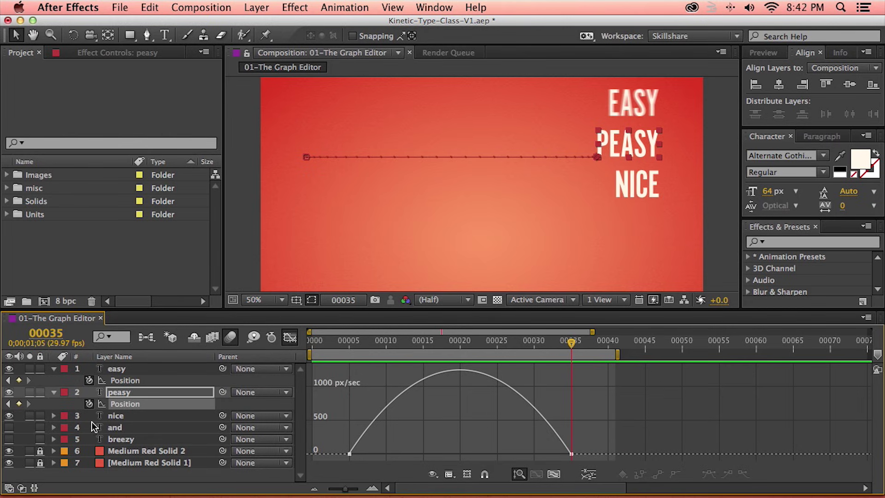
pyautogui.click(131, 415)
pyautogui.press('p')
pyautogui.click(133, 427)
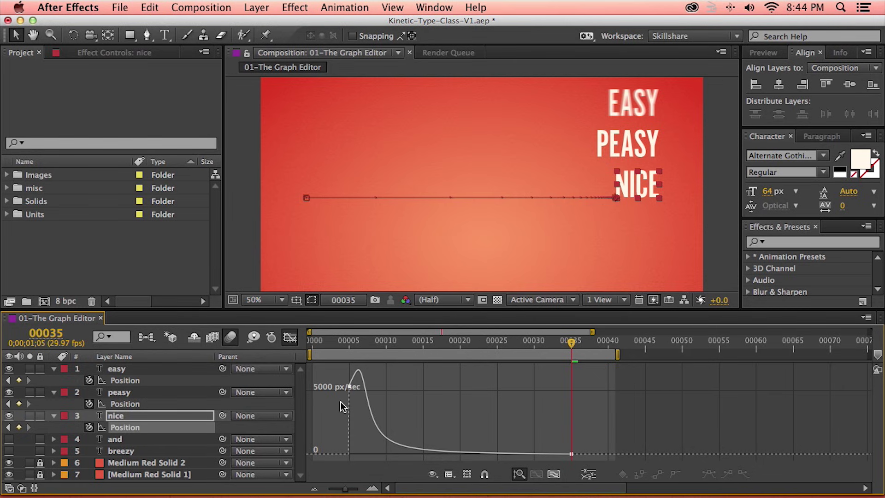
# - Inspect NICE's speed values spiking near 5000 px/sec, preview, then hide PEASY and NICE
pyautogui.moveTo(349, 390)
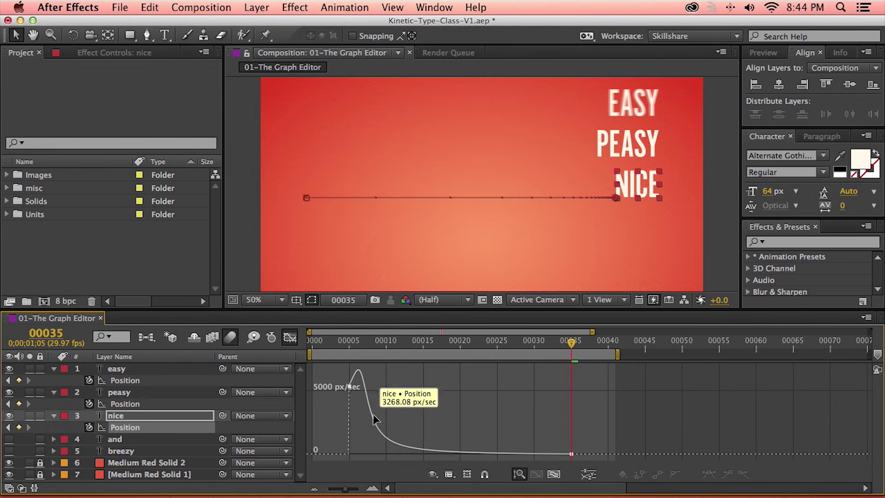
pyautogui.moveTo(433, 452)
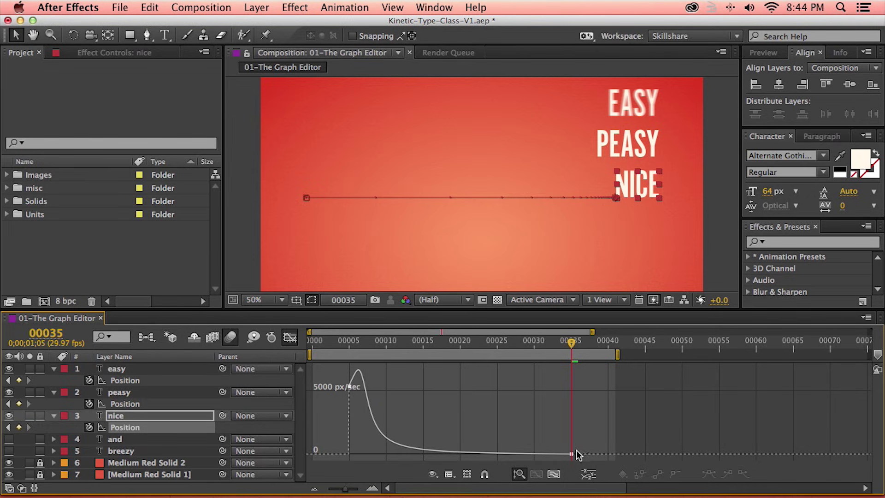
pyautogui.moveTo(575, 452)
pyautogui.press('space')
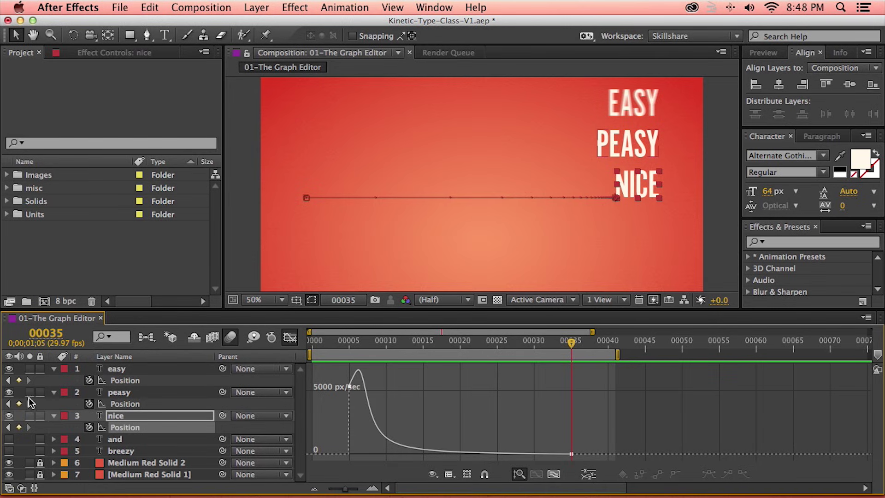
pyautogui.moveTo(9, 392); pyautogui.dragTo(9, 428)
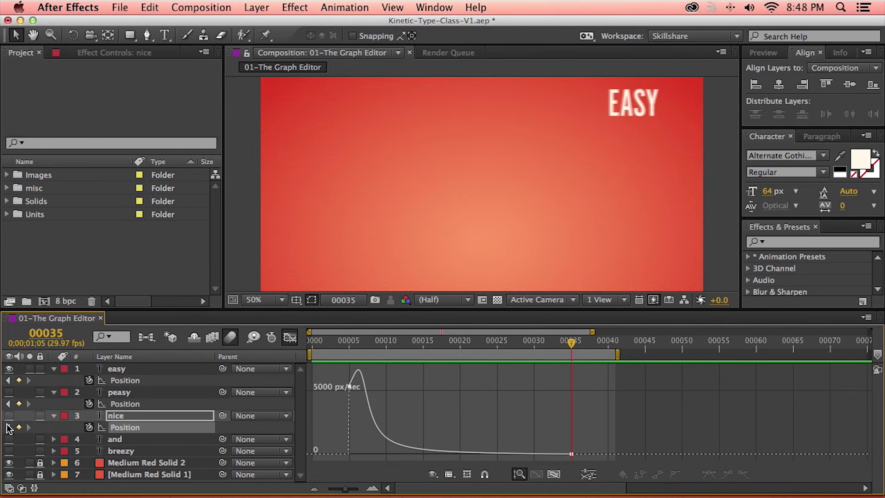
# - Collapse peasy and nice, duplicate easy as 'easy 2', and show its Position speed curve
pyautogui.click(54, 392)
pyautogui.click(54, 404)
pyautogui.press('KP_1')
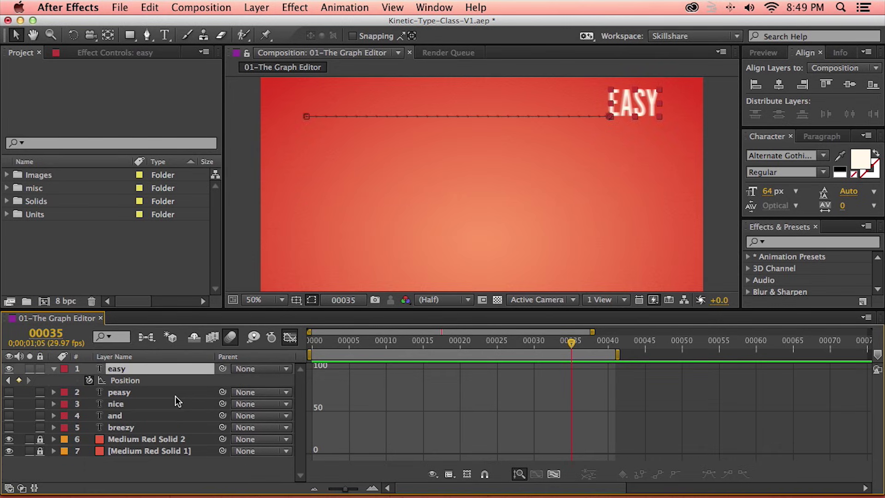
pyautogui.press('super+d')
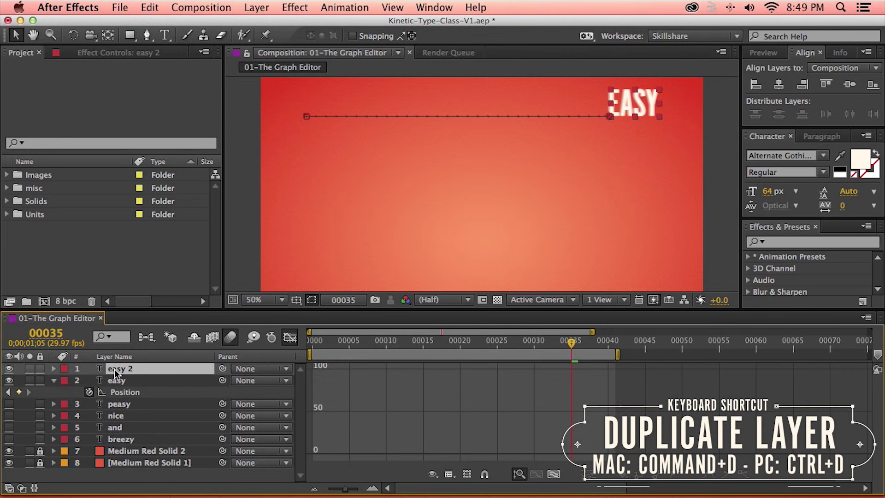
pyautogui.press('u')
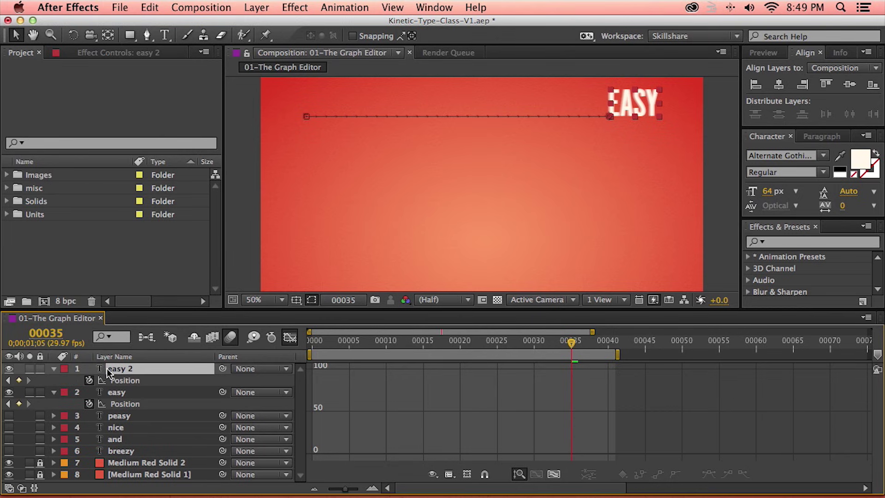
pyautogui.click(124, 380)
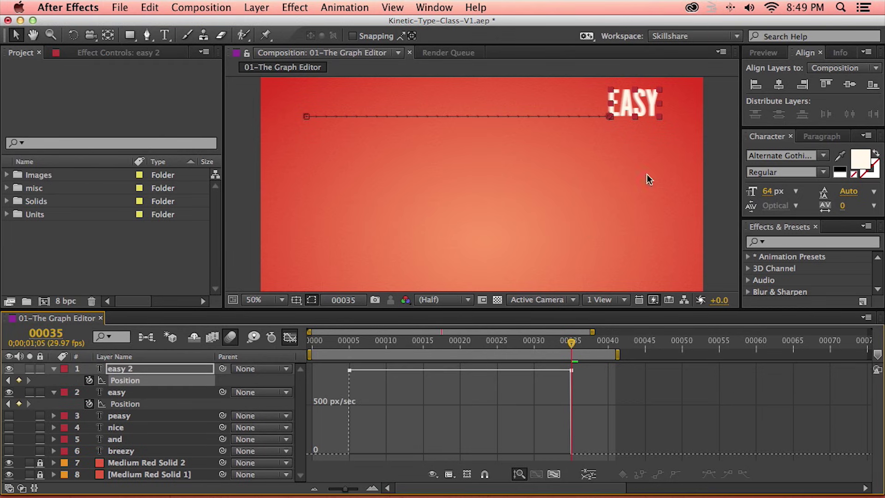
# - Move the easy 2 copy below the original EASY and preview both words
pyautogui.click(286, 341)
pyautogui.moveTo(598, 376); pyautogui.dragTo(330, 388)
pyautogui.moveTo(640, 100); pyautogui.dragTo(641, 143)
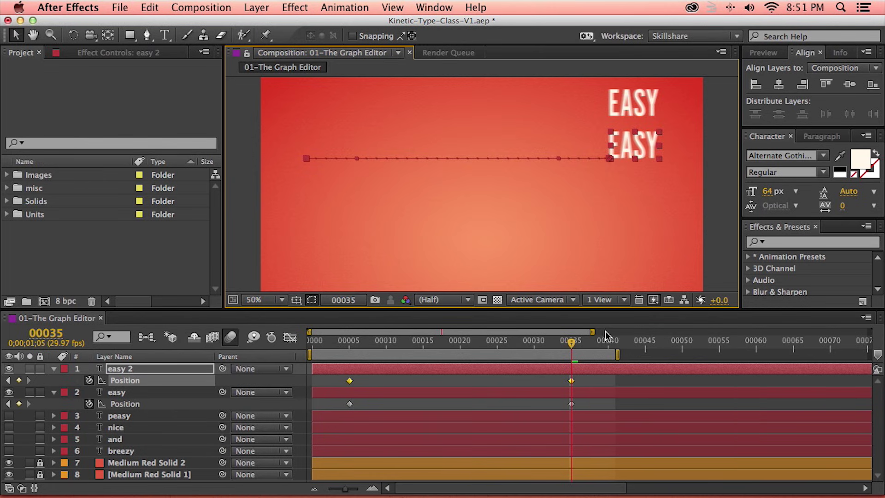
pyautogui.press('space')
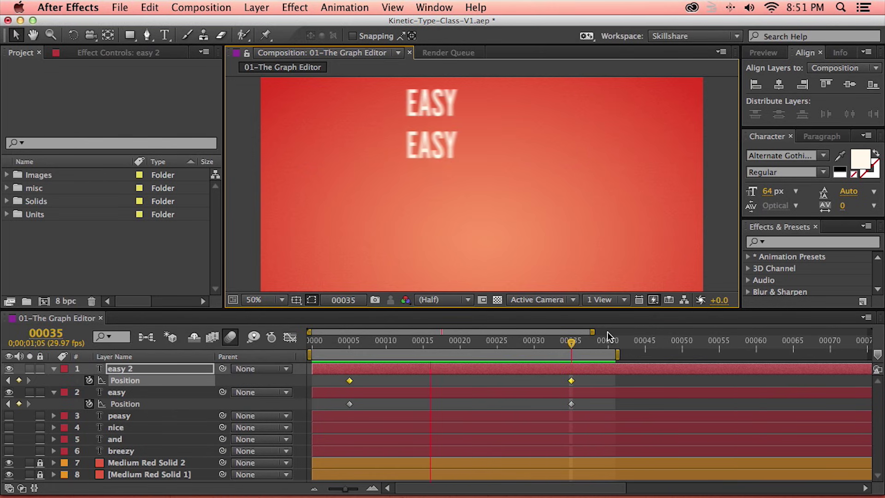
pyautogui.click(294, 339)
pyautogui.click(292, 343)
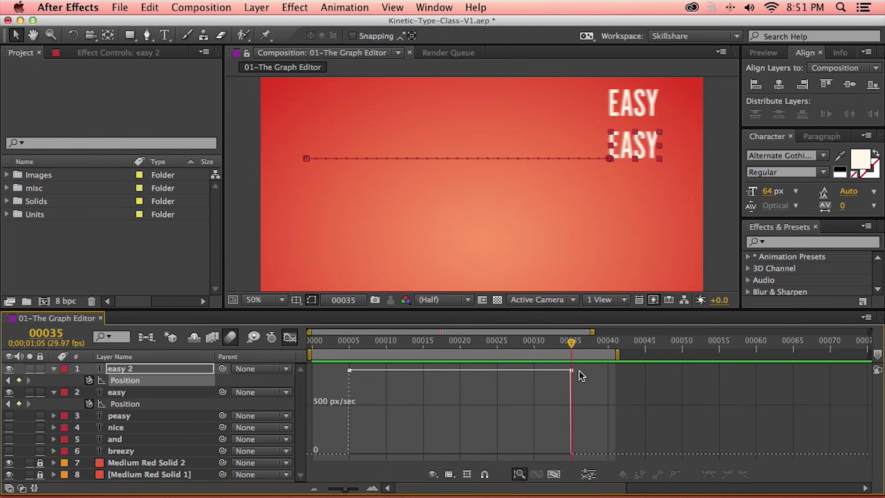
# - Lower easy 2's starting speed to about 805 px/sec and its ending speed to zero
pyautogui.moveTo(349, 370); pyautogui.dragTo(348, 463)
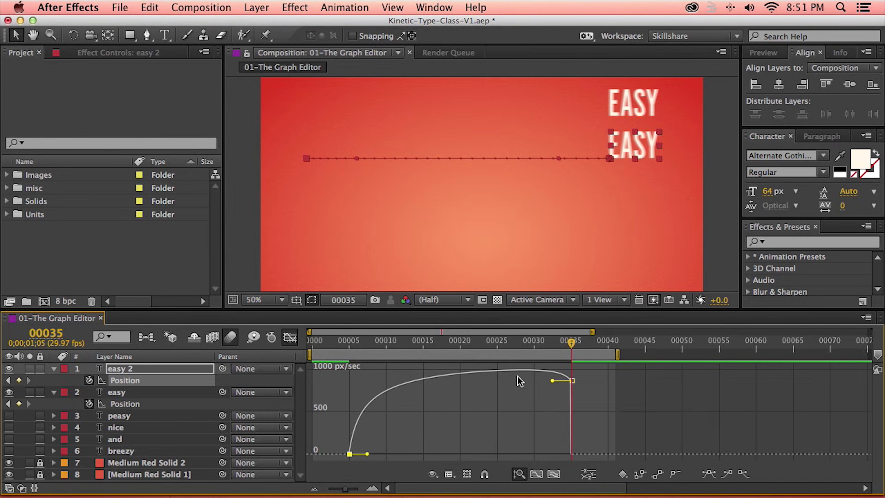
pyautogui.press('space')
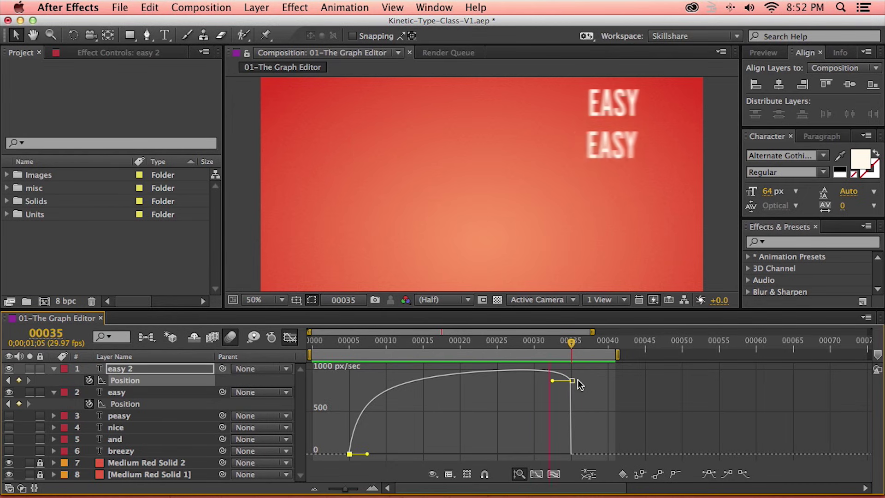
pyautogui.press('space')
pyautogui.moveTo(574, 382); pyautogui.dragTo(571, 454)
# - Adjust easy 2's ease handles so the last keyframe reaches 79.87% incoming influence
pyautogui.press('space')
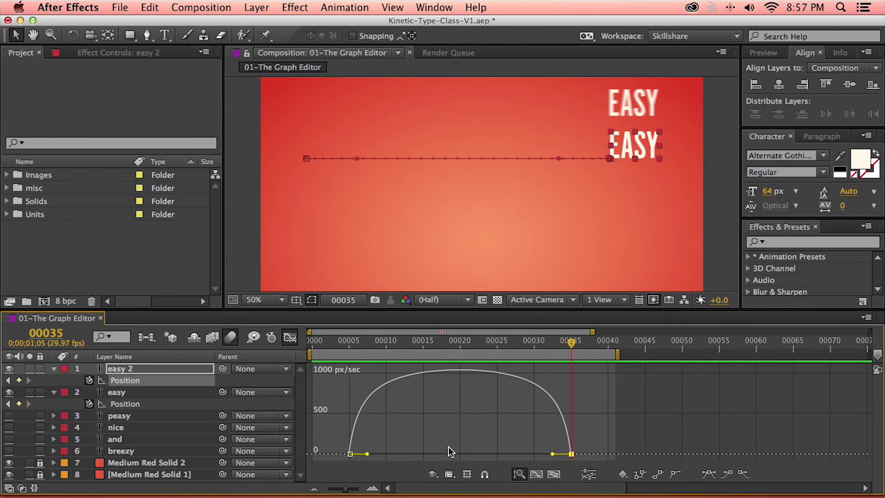
pyautogui.moveTo(369, 455); pyautogui.dragTo(421, 459)
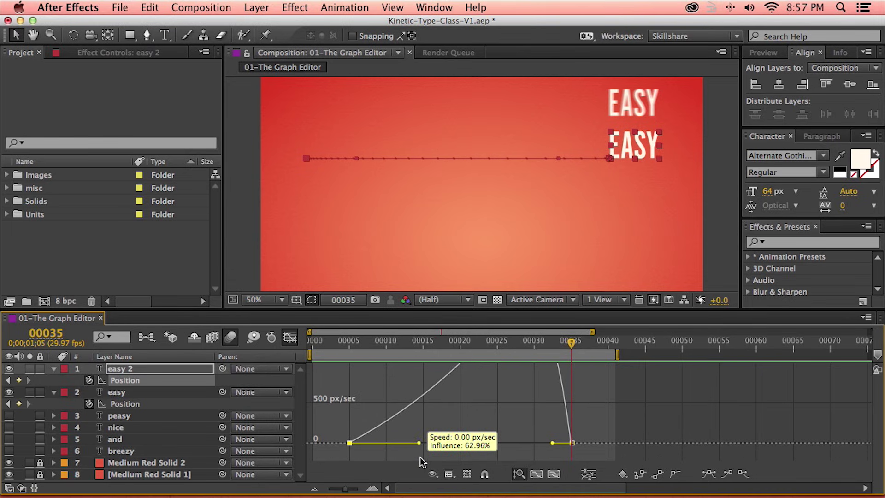
pyautogui.moveTo(421, 461); pyautogui.dragTo(374, 453)
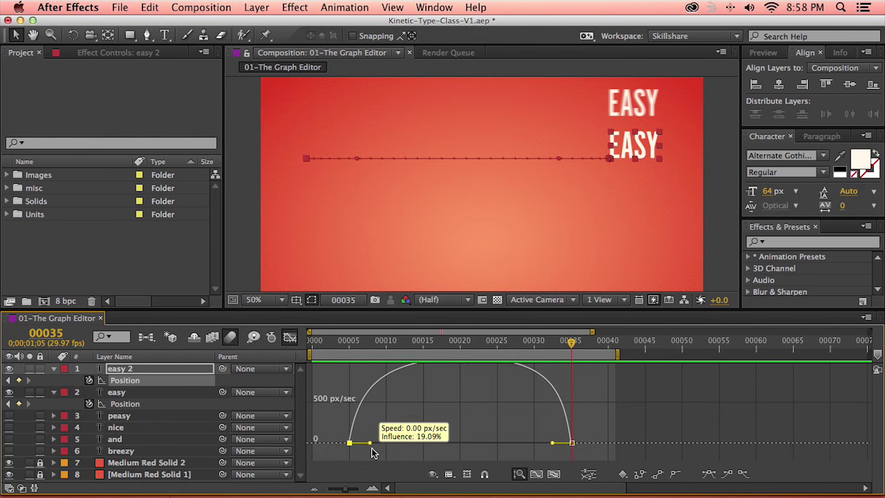
pyautogui.moveTo(552, 454); pyautogui.dragTo(496, 455)
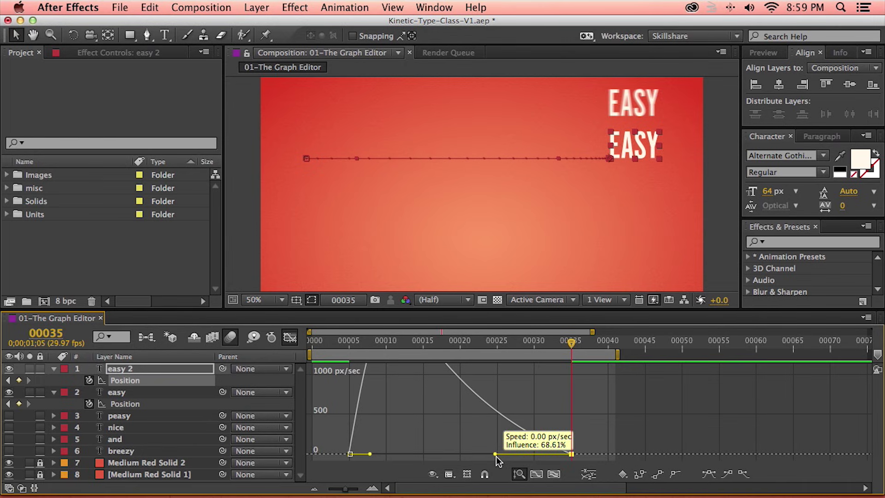
pyautogui.moveTo(496, 455); pyautogui.dragTo(494, 455)
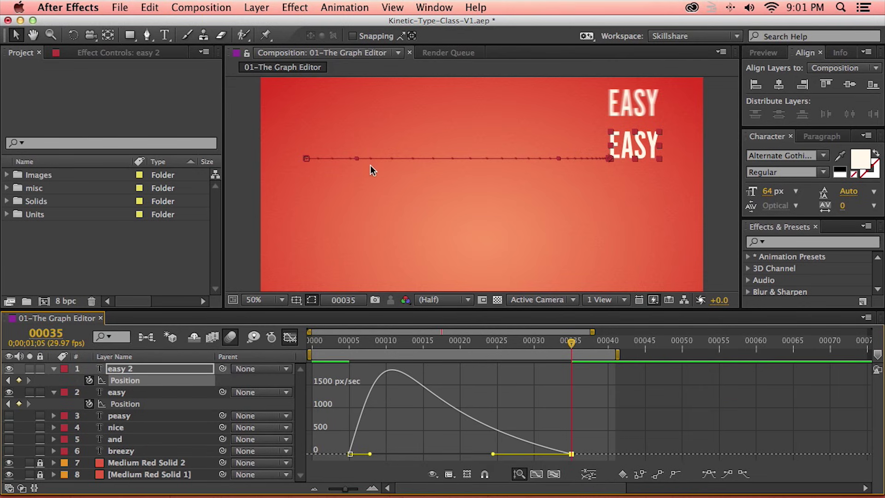
pyautogui.moveTo(493, 454)
pyautogui.mouseDown()
pyautogui.moveTo(481, 454)
pyautogui.moveTo(517, 455)
pyautogui.moveTo(468, 458)
pyautogui.moveTo(491, 456)
pyautogui.mouseUp()
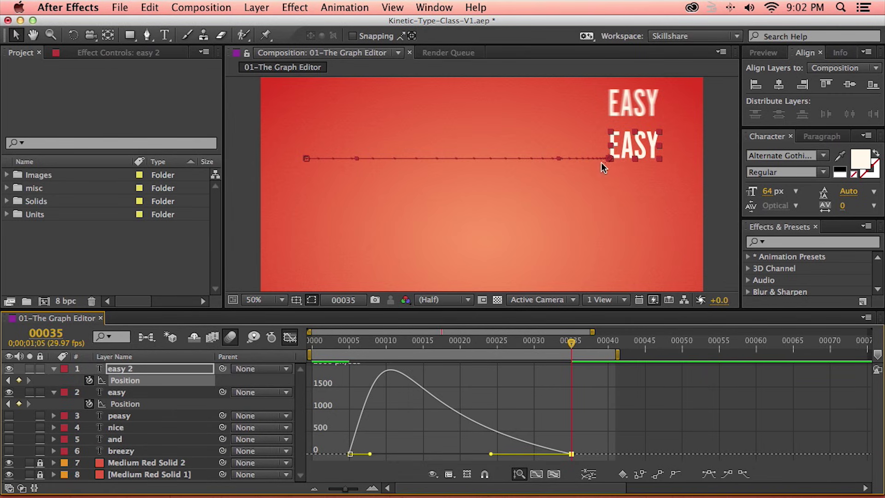
# - Try longer ease-in and shorter ease-out, preview, then undo back to the rounded arch
pyautogui.moveTo(491, 454); pyautogui.dragTo(436, 455)
pyautogui.moveTo(370, 455); pyautogui.dragTo(352, 454)
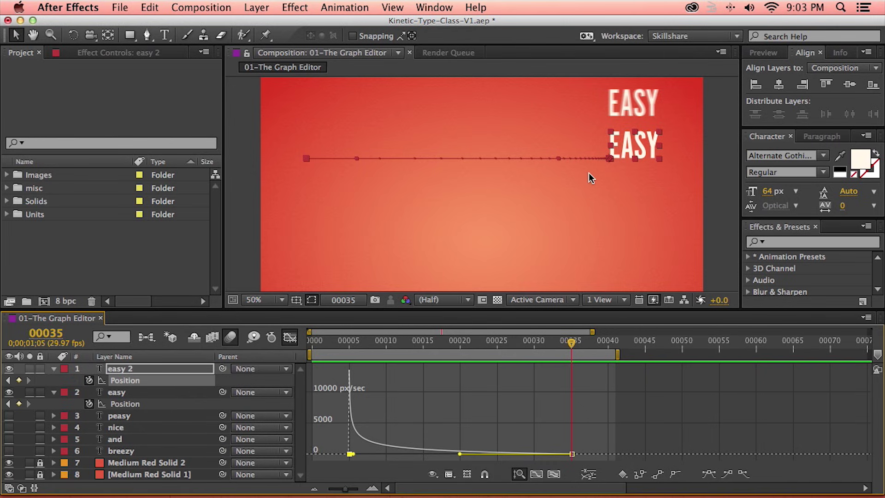
pyautogui.press('space')
pyautogui.press('F9')
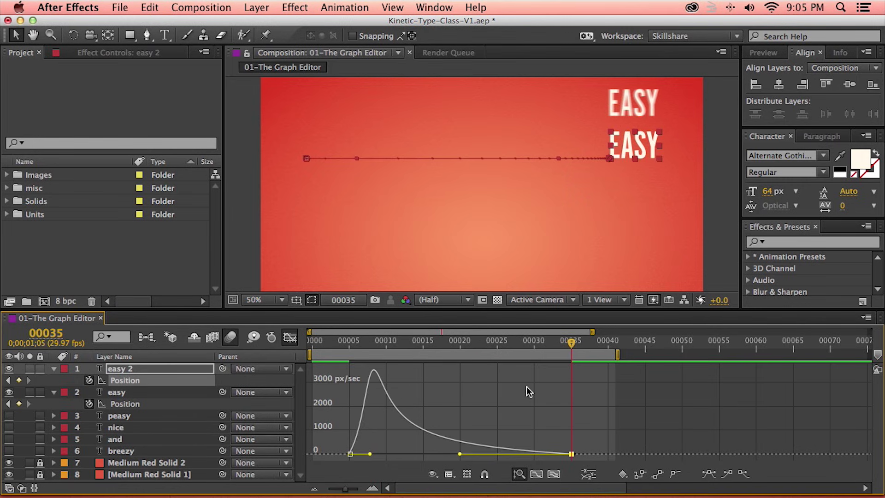
pyautogui.press('F9')
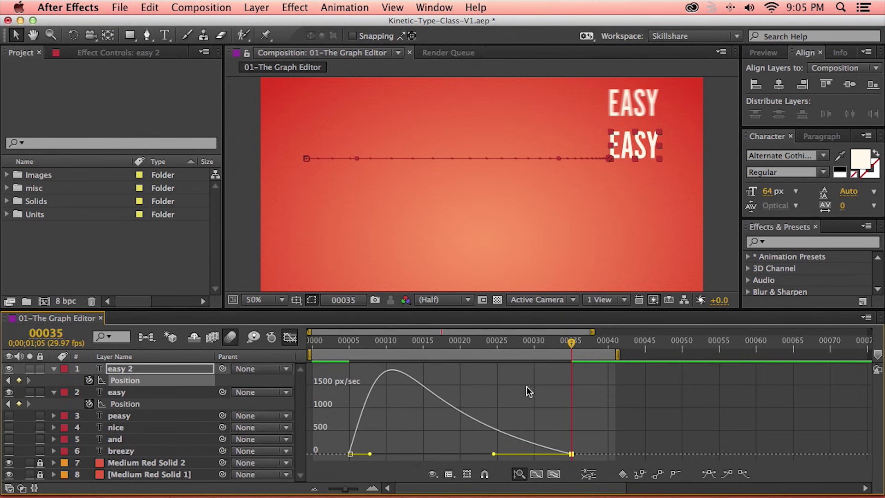
pyautogui.press('F9')
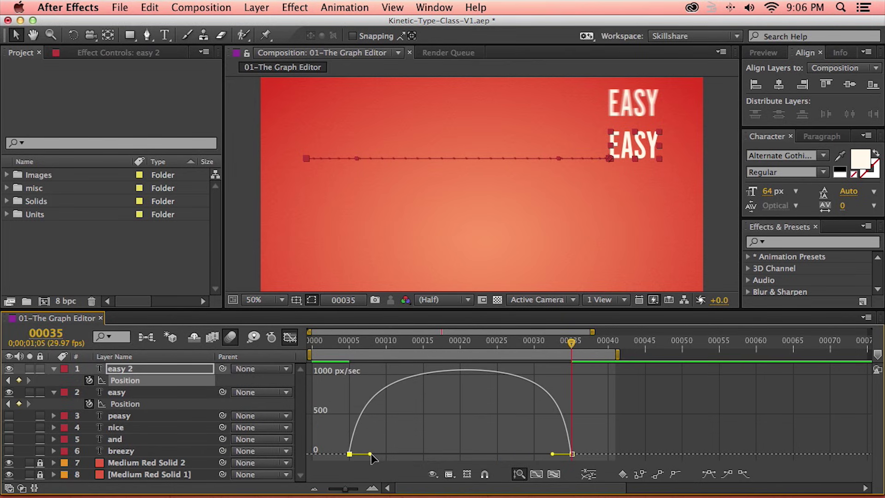
# - Lengthen the first keyframe's ease-out and raise the starting speed to about 550 px/sec
pyautogui.moveTo(371, 454); pyautogui.dragTo(433, 413)
pyautogui.press('space')
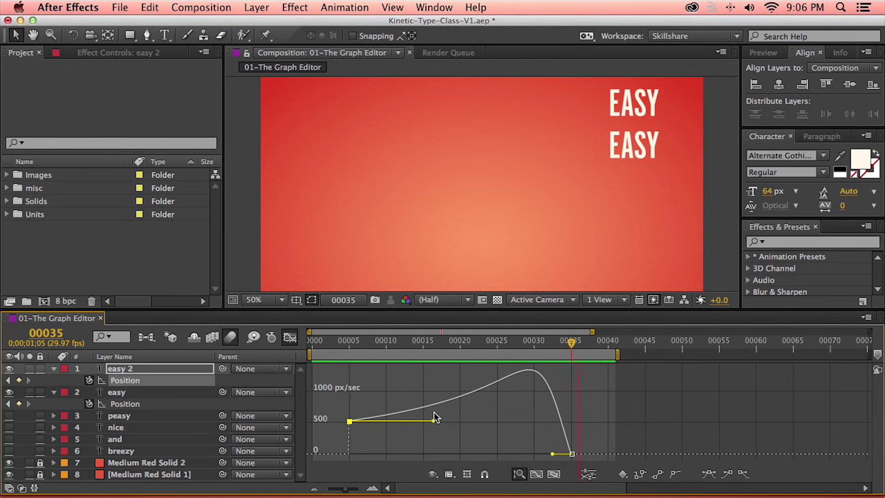
pyautogui.press('space')
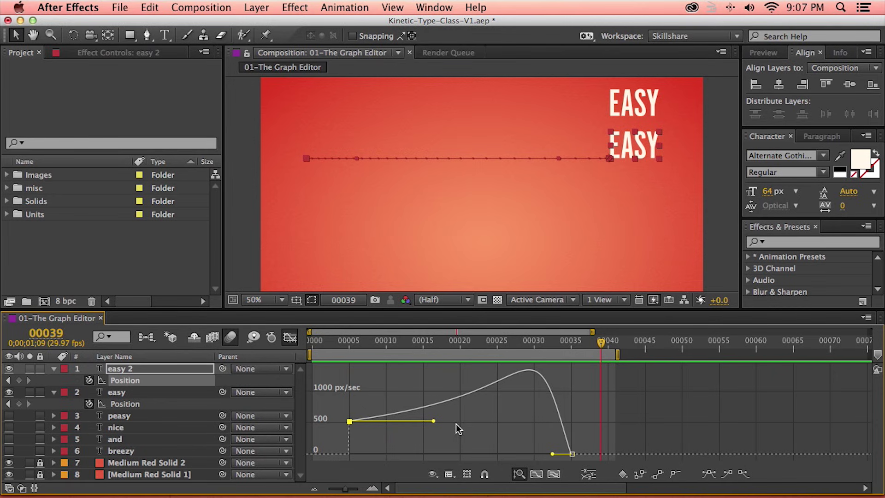
pyautogui.moveTo(432, 421)
pyautogui.mouseDown()
pyautogui.moveTo(433, 410)
pyautogui.moveTo(440, 420)
pyautogui.mouseUp()
# - Enter 500 px/sec outgoing speed and 75% influence in the first keyframe's Keyframe Velocity
pyautogui.doubleClick(349, 422)
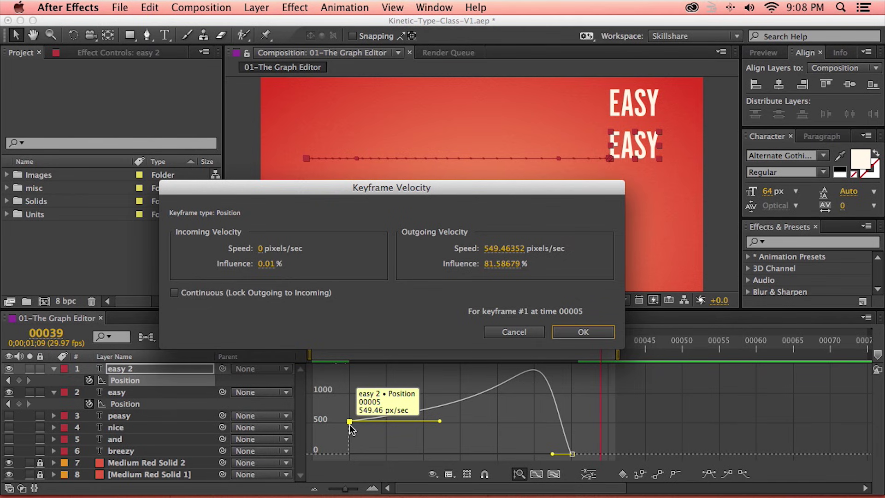
pyautogui.click(498, 249)
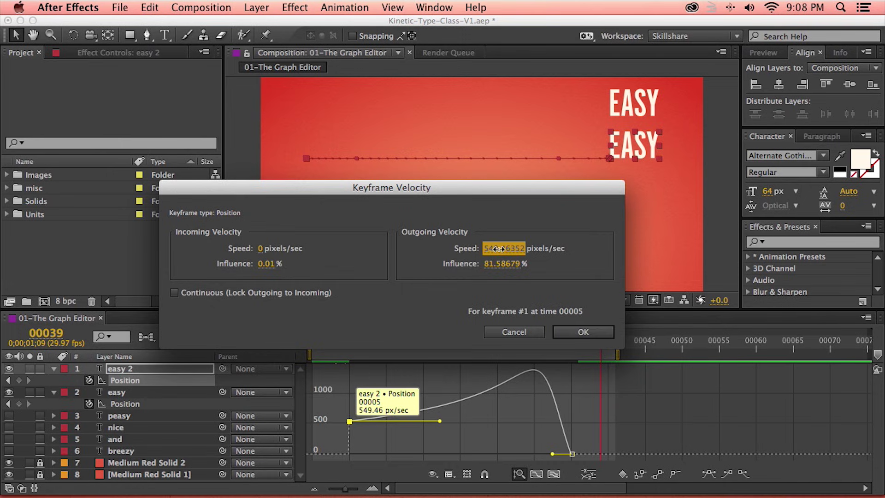
pyautogui.write('500')
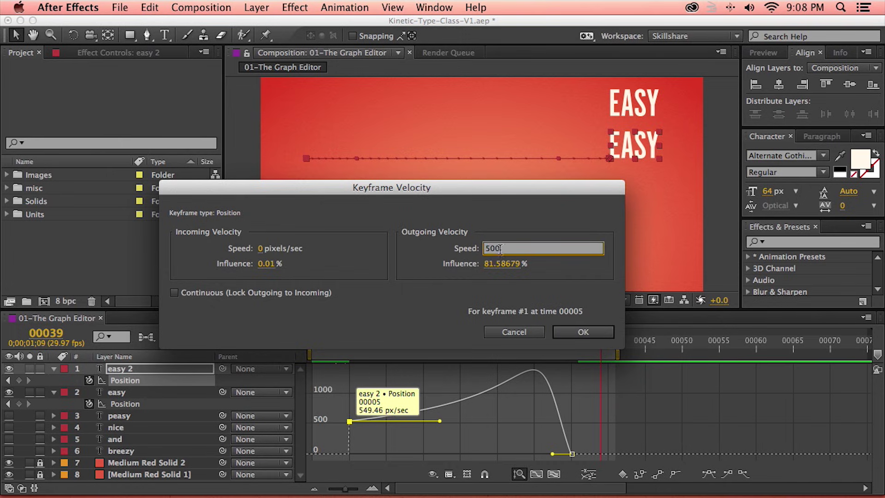
pyautogui.click(498, 264)
pyautogui.write('75')
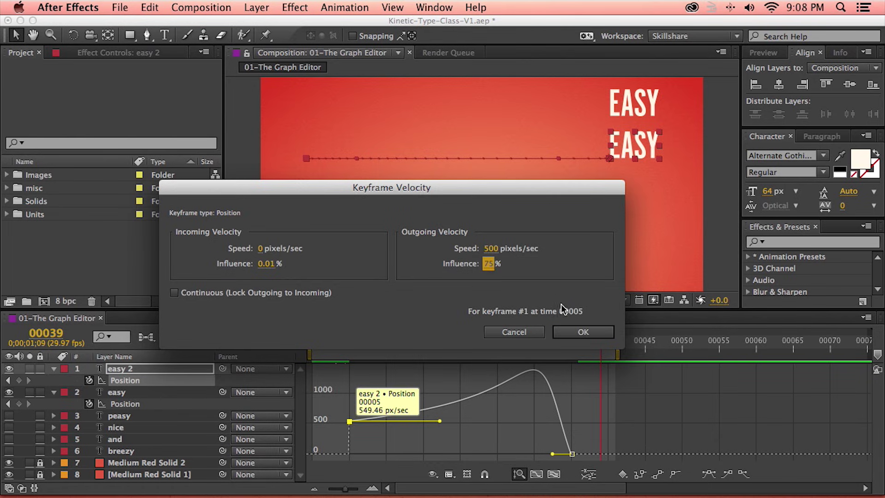
pyautogui.click(580, 331)
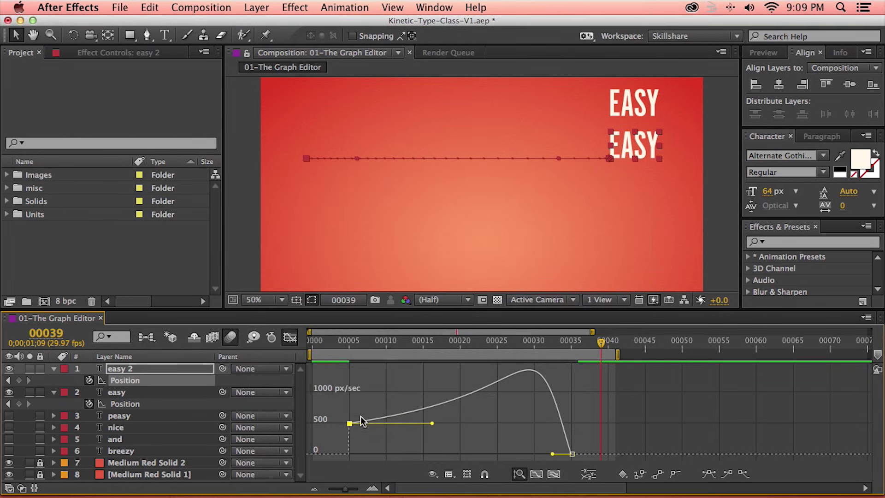
pyautogui.doubleClick(572, 454)
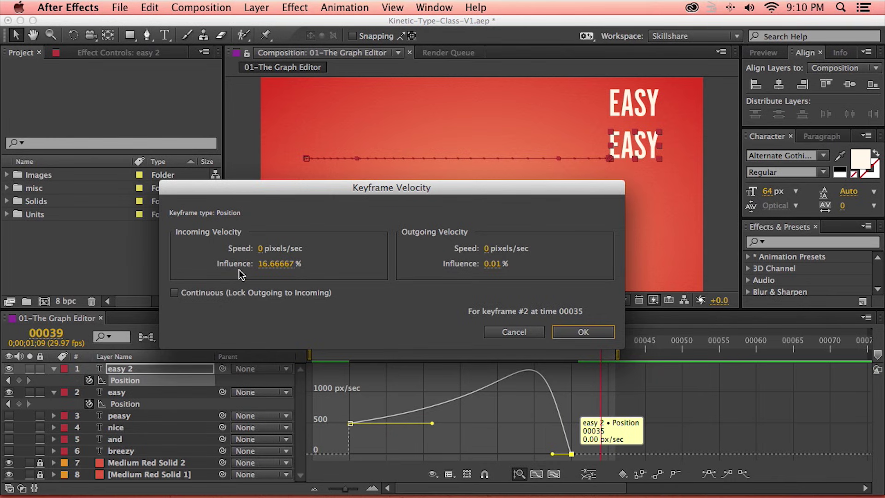
# - Set the last keyframe's incoming influence to 60% and preview the EASY slide-in
pyautogui.click(275, 267)
pyautogui.write('60')
pyautogui.click(583, 331)
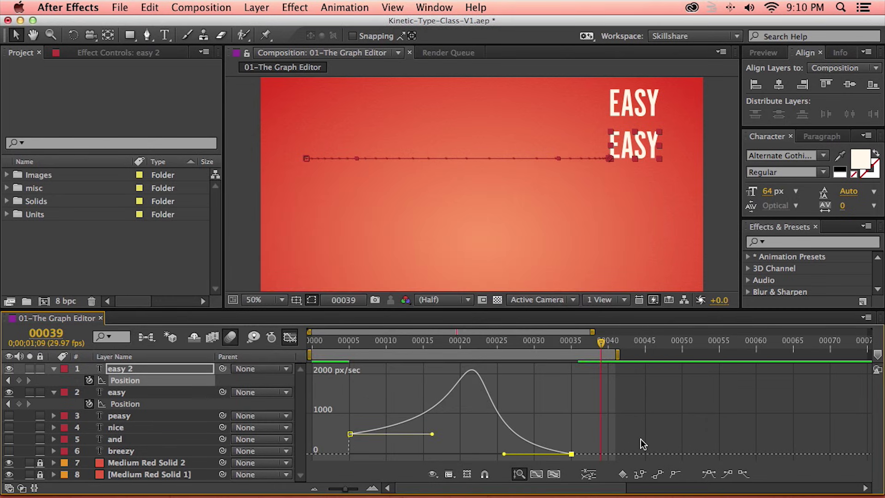
pyautogui.press('space')
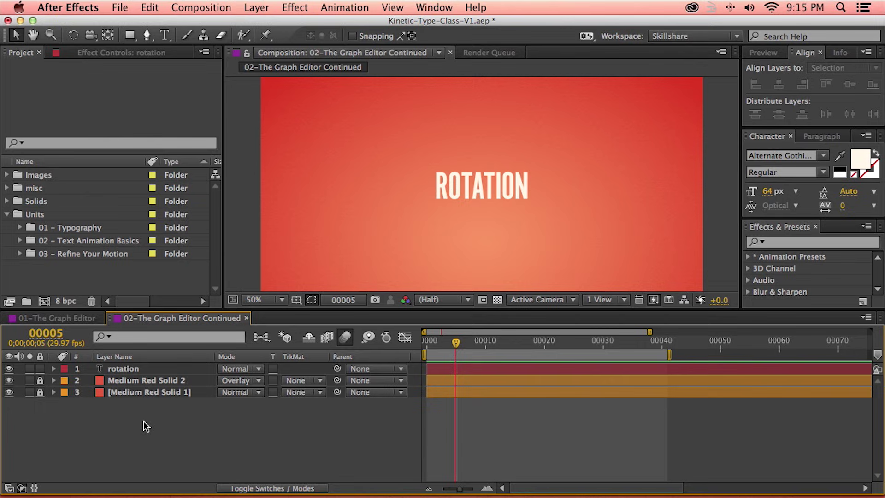
# - Keyframe the ROTATION layer's Rotation from -180° at frame 00005 to 0° at 00034
pyautogui.click(133, 370)
pyautogui.click(134, 371)
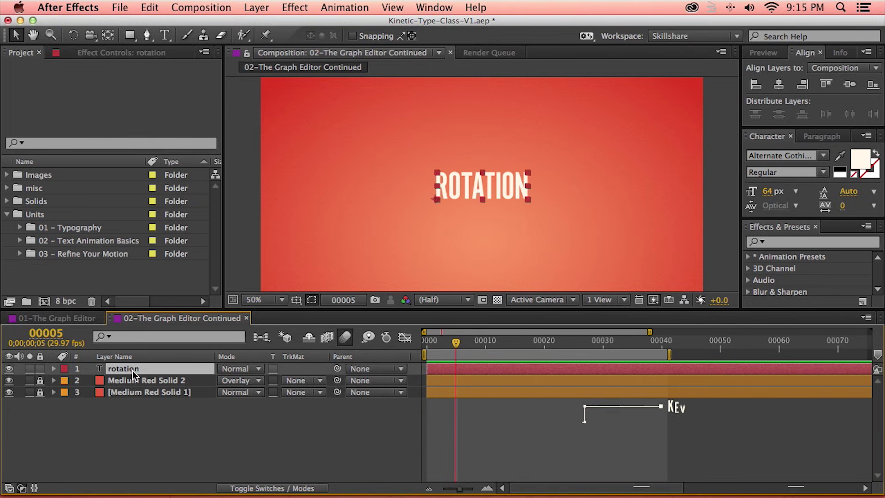
pyautogui.press('r')
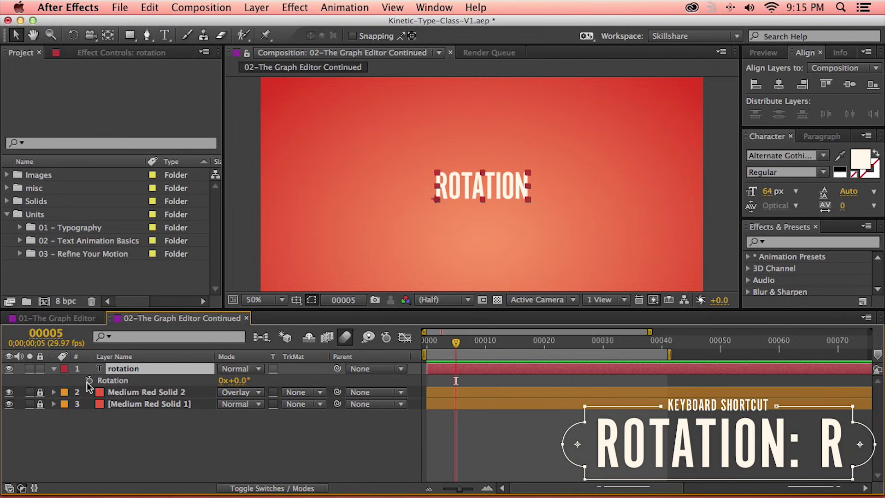
pyautogui.press('F2')
pyautogui.click(236, 380)
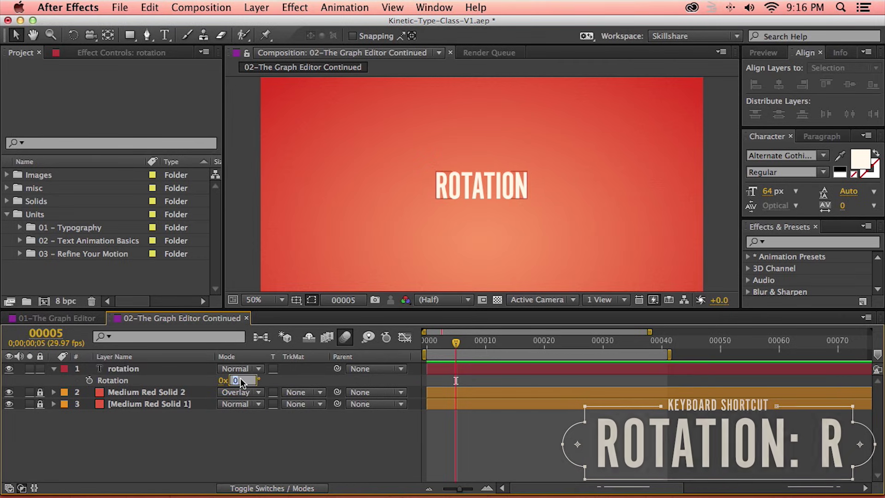
pyautogui.write('-180')
pyautogui.press('Return')
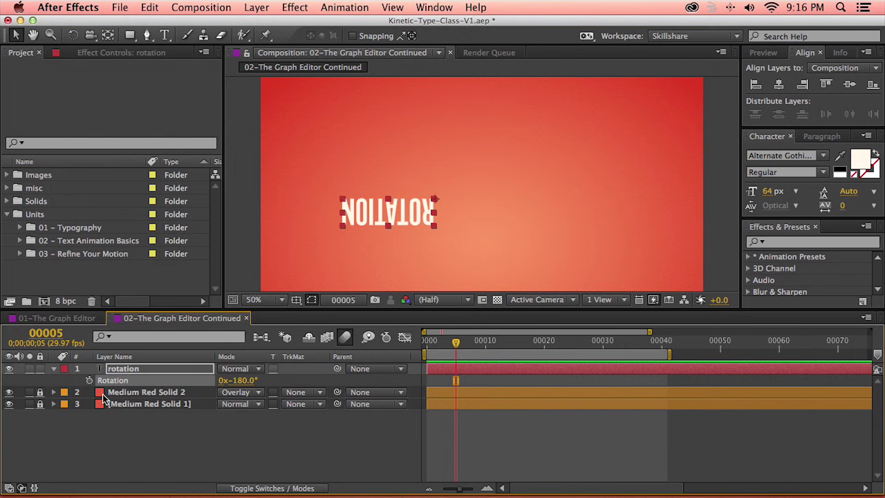
pyautogui.click(626, 343)
pyautogui.click(248, 381)
pyautogui.write('0')
pyautogui.press('Return')
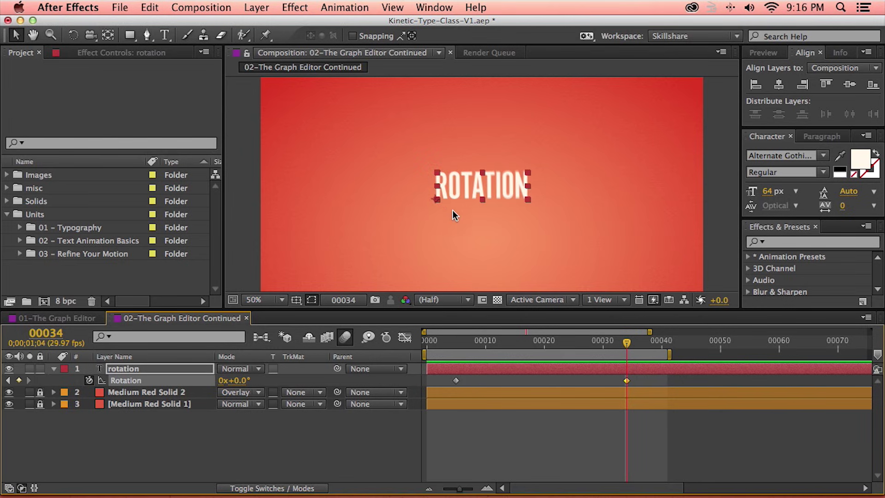
# - Center the anchor point on the word ROTATION, preview the spin, and select both Rotation keyframes
pyautogui.press('y')
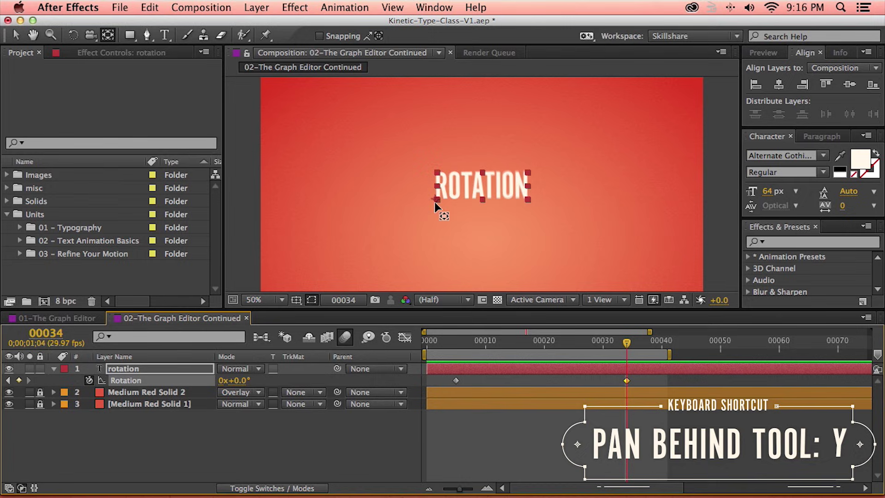
pyautogui.moveTo(435, 202); pyautogui.dragTo(482, 187)
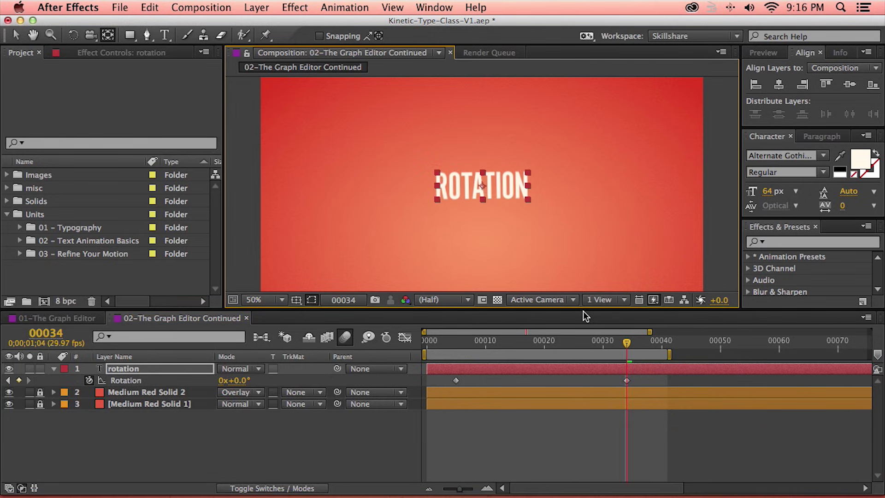
pyautogui.press('space')
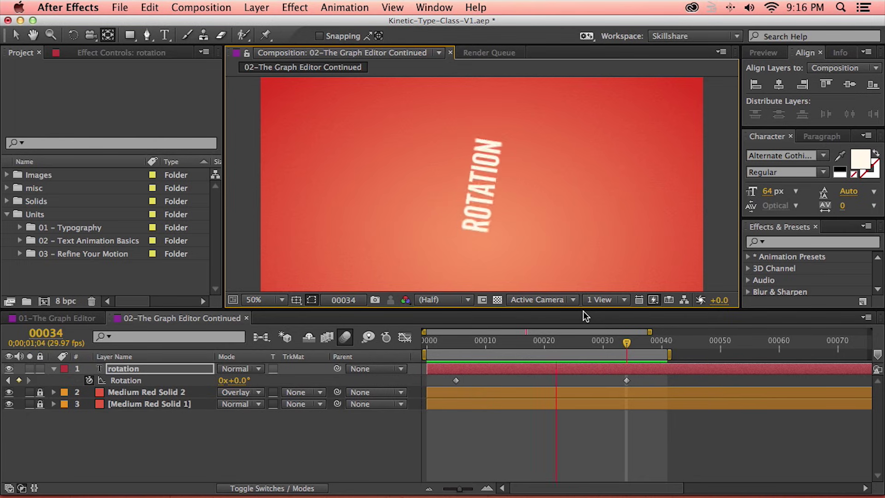
pyautogui.press('space')
pyautogui.click(146, 378)
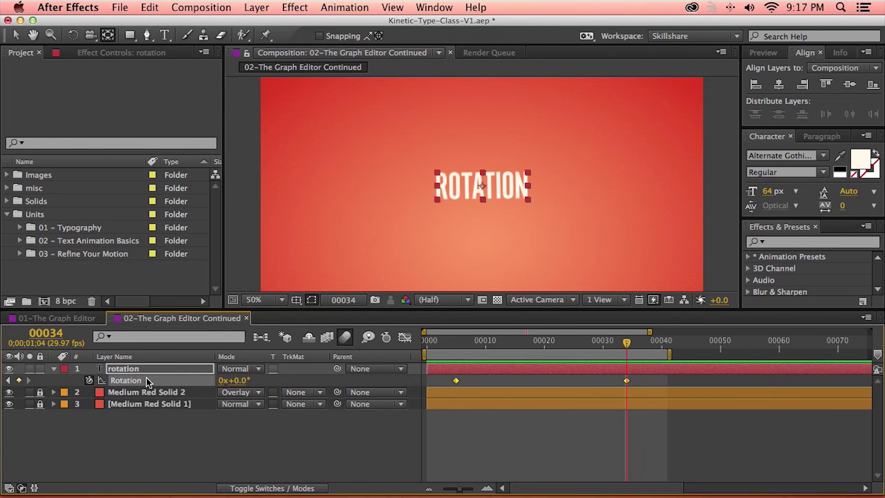
# - In the Graph Editor, lengthen the -180° keyframe's Bezier handle so Rotation eases slowly toward 0°
pyautogui.click(406, 338)
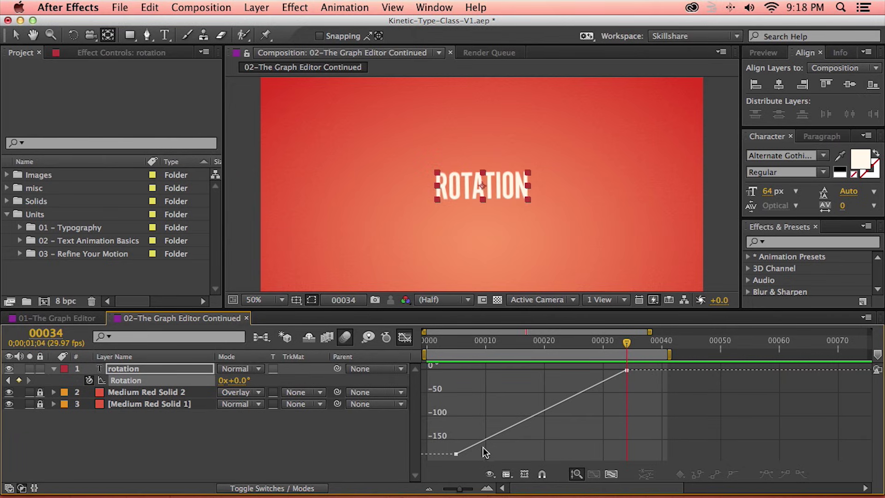
pyautogui.moveTo(465, 457)
pyautogui.moveTo(628, 370)
pyautogui.click(455, 454)
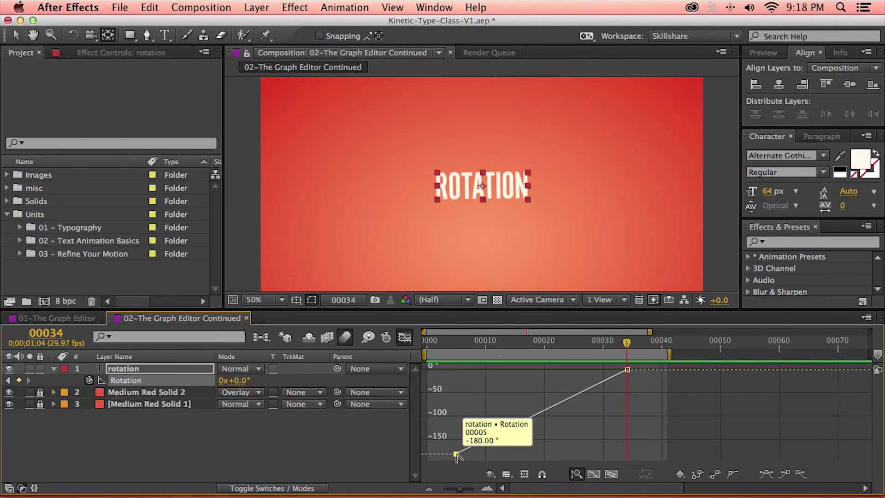
pyautogui.moveTo(457, 455); pyautogui.dragTo(485, 440)
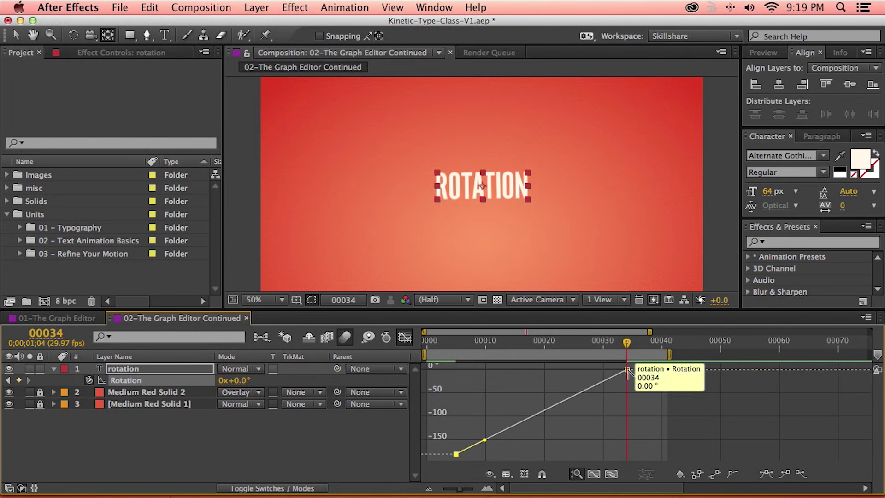
pyautogui.click(627, 370)
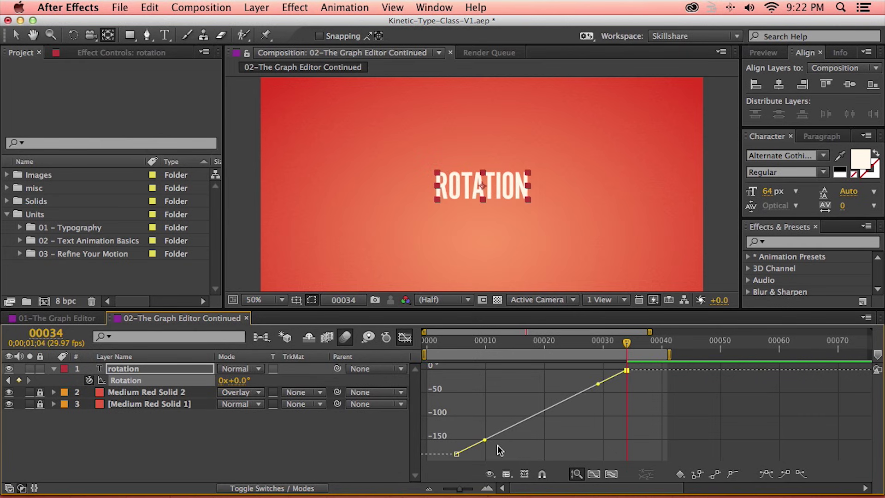
pyautogui.moveTo(485, 440); pyautogui.dragTo(550, 452)
pyautogui.moveTo(546, 453)
pyautogui.mouseDown()
pyautogui.moveTo(535, 454)
pyautogui.moveTo(560, 454)
pyautogui.mouseUp()
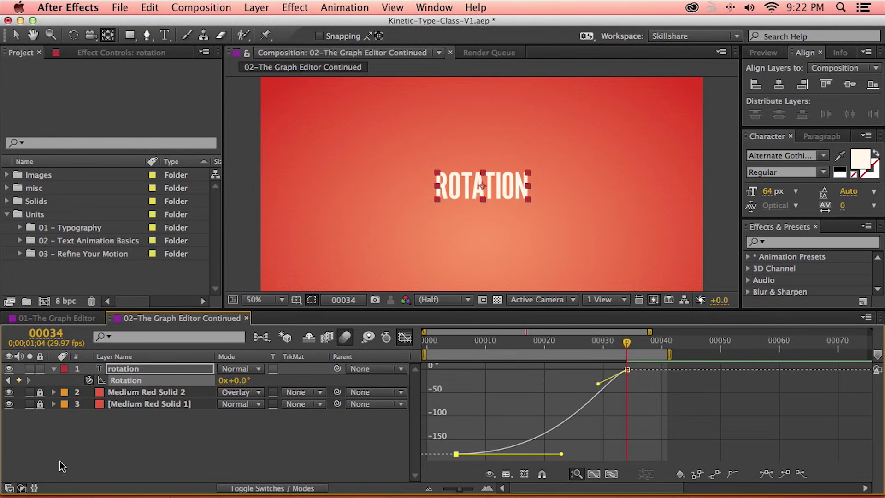
pyautogui.click(9, 488)
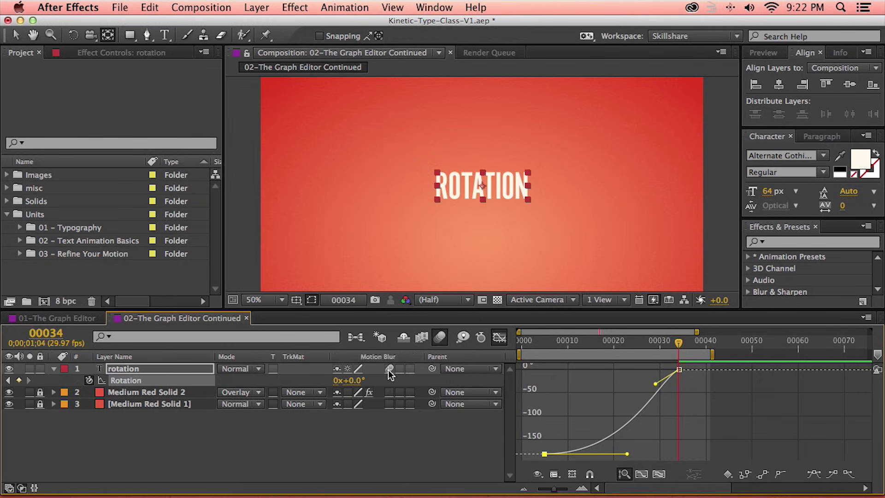
# - Drag the first keyframe's Bezier handle down-right so the word dips to about -186° before spinning up
pyautogui.click(10, 488)
pyautogui.moveTo(626, 342); pyautogui.dragTo(457, 344)
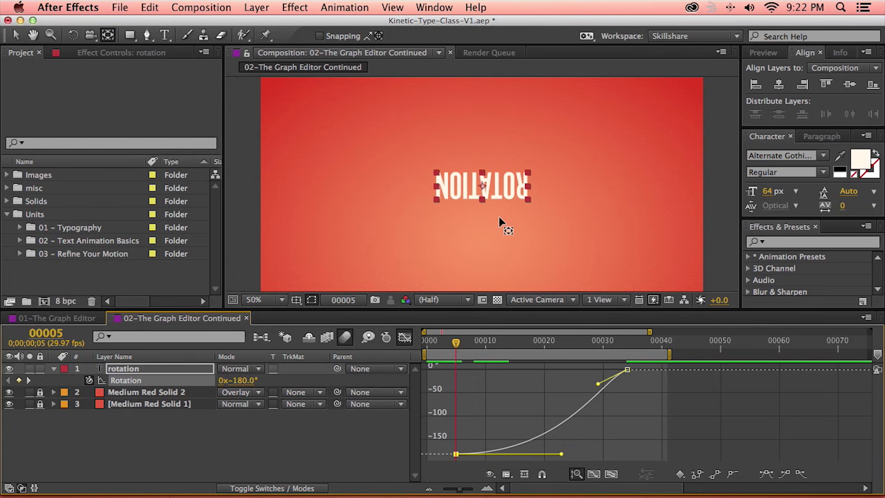
pyautogui.moveTo(561, 454); pyautogui.dragTo(465, 381)
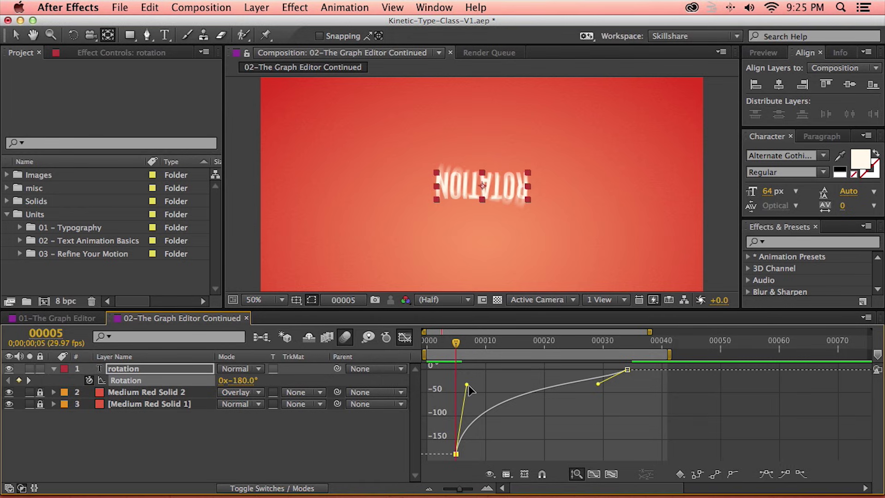
pyautogui.moveTo(466, 384); pyautogui.dragTo(519, 456)
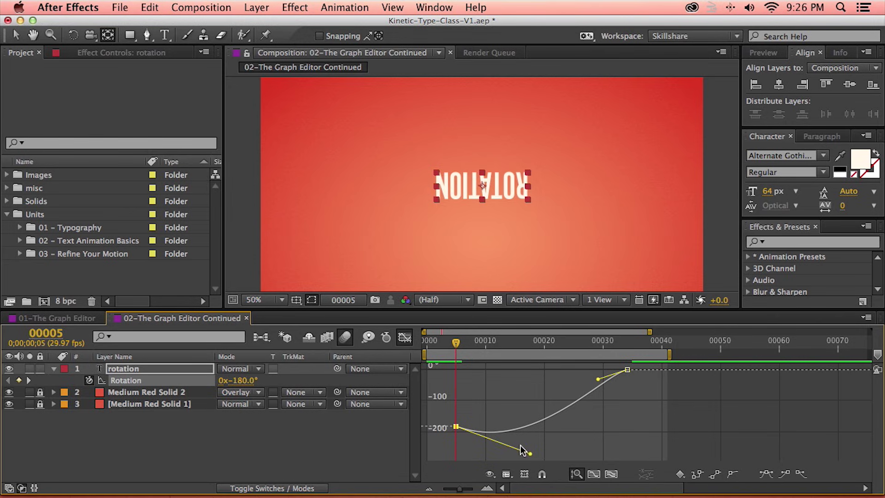
pyautogui.moveTo(453, 345); pyautogui.dragTo(626, 346)
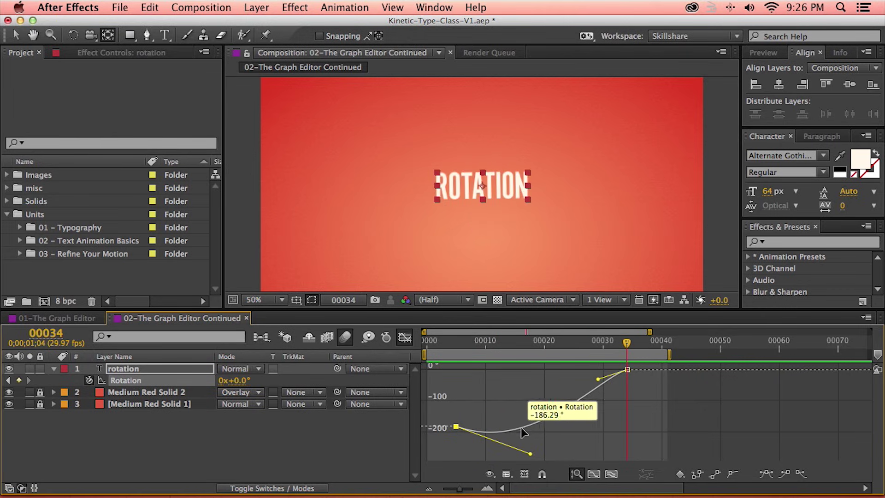
# - Level both keyframes' Bezier handles so Rotation eases flat from -180° and settles flat into 0°
pyautogui.click(626, 370)
pyautogui.moveTo(598, 378); pyautogui.dragTo(556, 367)
pyautogui.click(451, 340)
pyautogui.moveTo(455, 341); pyautogui.dragTo(633, 349)
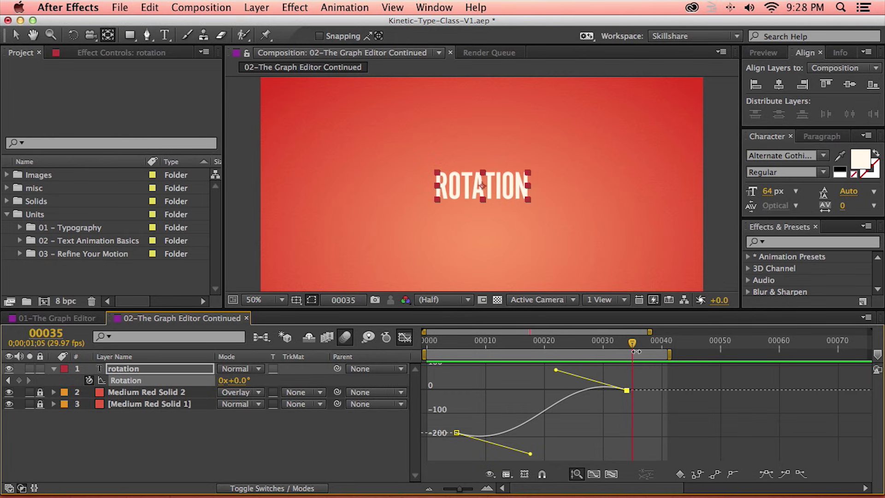
pyautogui.press('space')
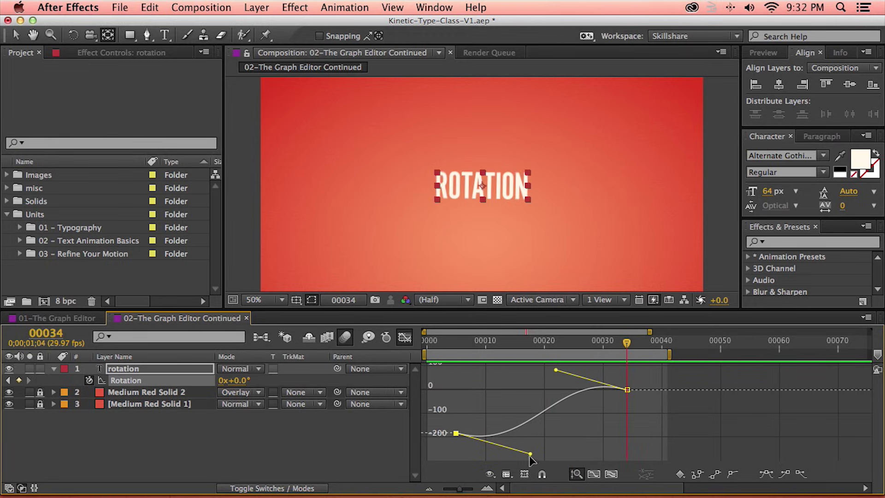
pyautogui.moveTo(530, 455); pyautogui.dragTo(531, 448)
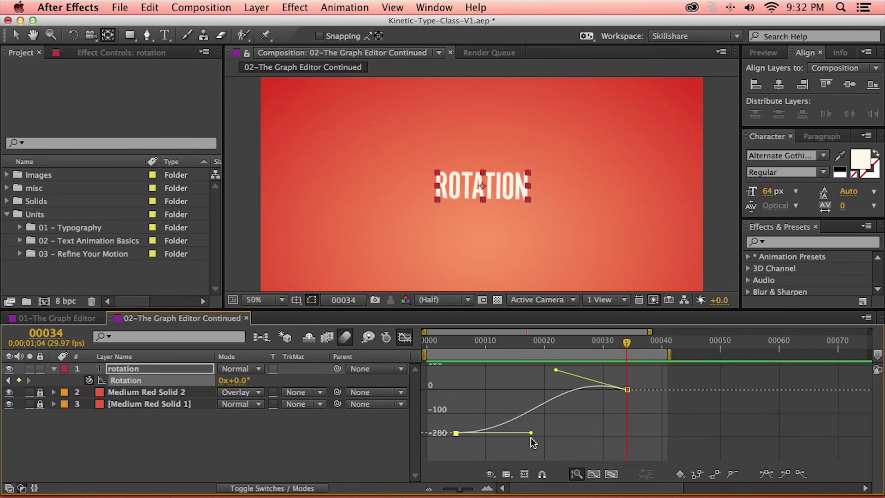
pyautogui.moveTo(555, 370); pyautogui.dragTo(554, 396)
pyautogui.moveTo(678, 373)
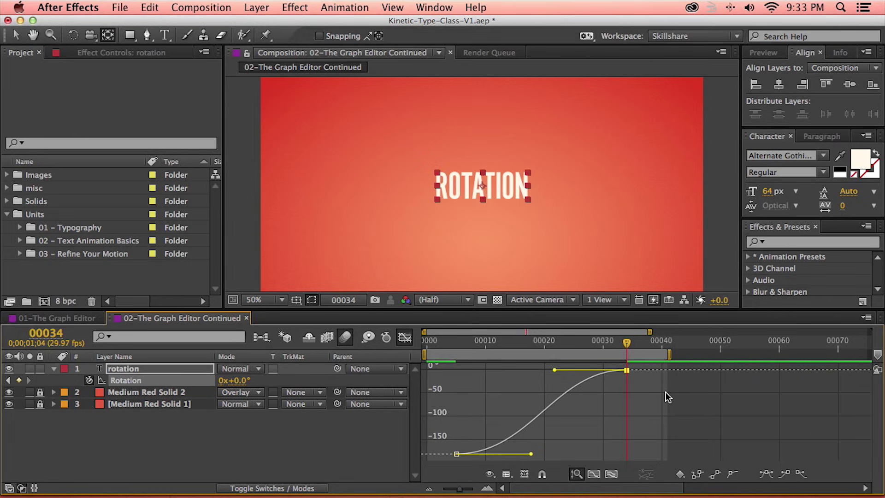
# - Switch the Graph Editor to Edit Speed Graph and drag the first keyframe's influence handle longer
pyautogui.click(507, 476)
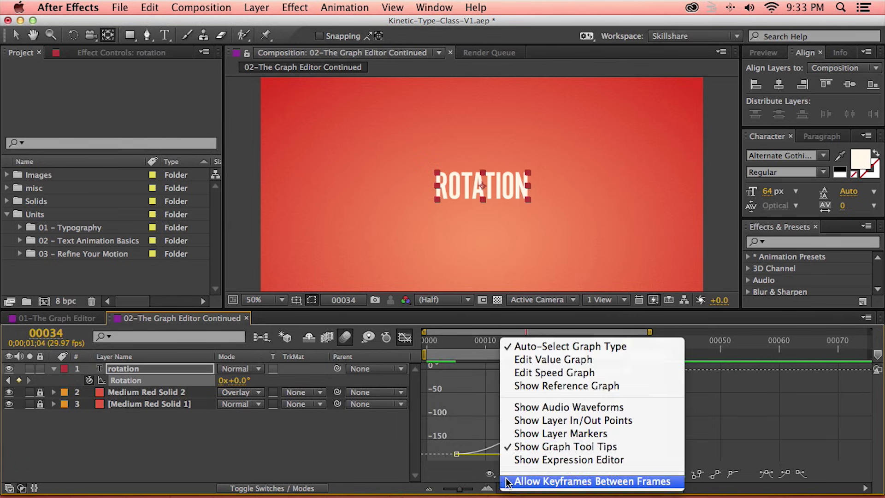
pyautogui.click(521, 374)
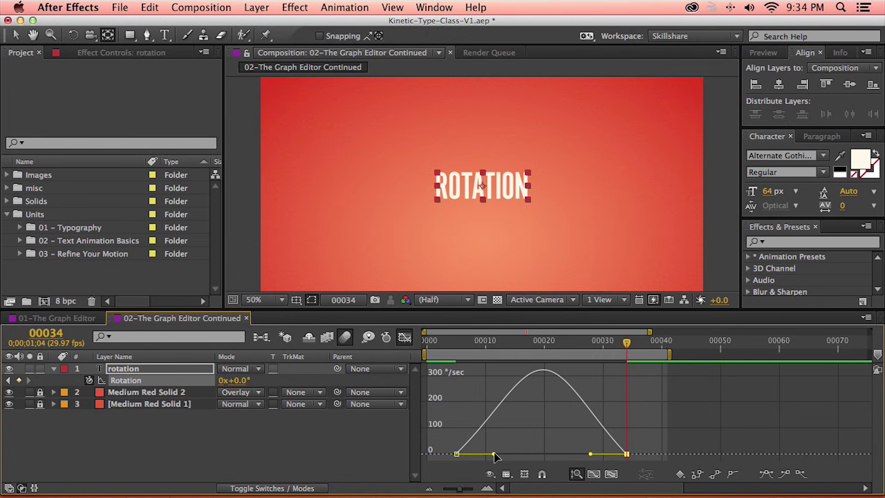
pyautogui.moveTo(493, 454); pyautogui.dragTo(527, 443)
# - Undo the influence drag and give the first Rotation keyframe 75% outgoing influence
pyautogui.press('super+z')
pyautogui.click(456, 453)
pyautogui.press('super+shift+k')
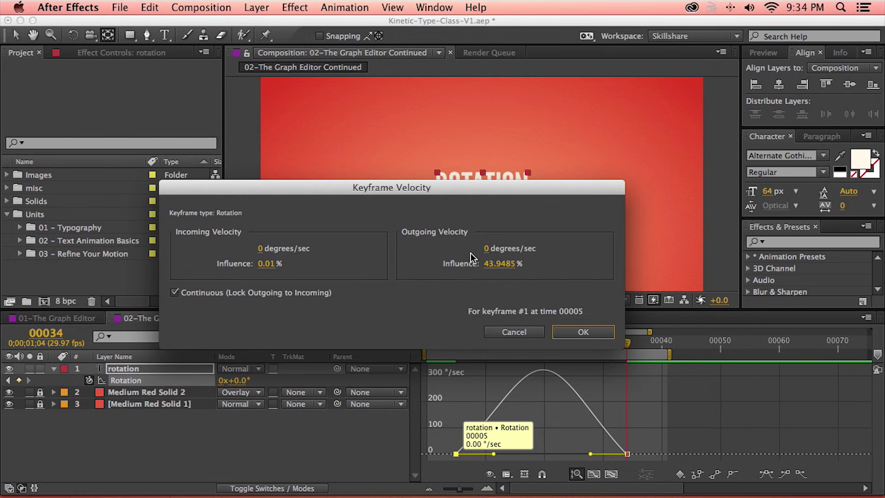
pyautogui.click(509, 272)
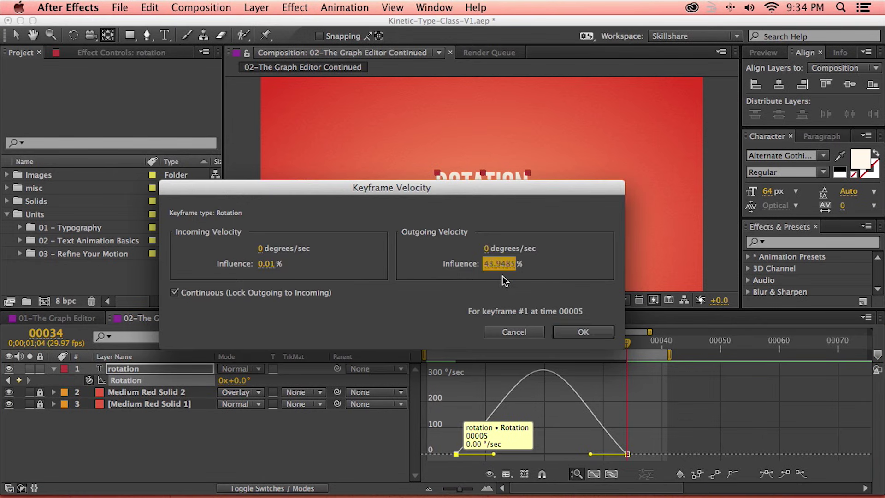
pyautogui.click(489, 269)
pyautogui.write('75')
pyautogui.click(566, 330)
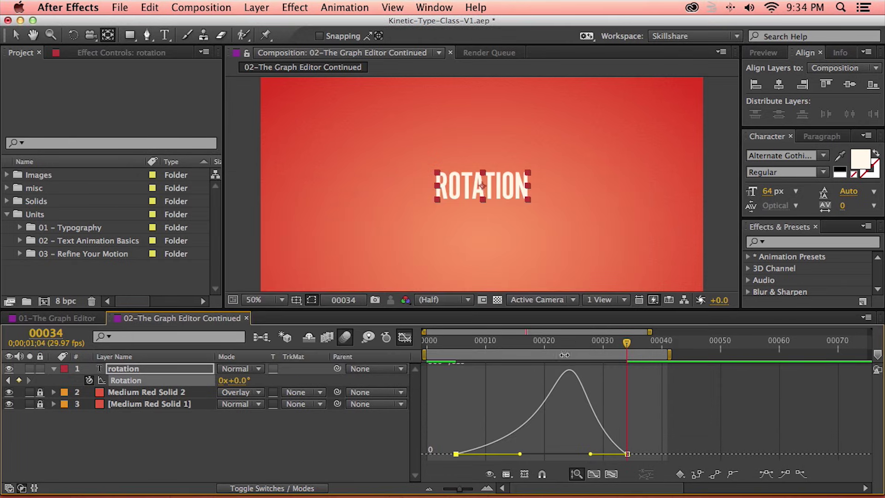
# - Give the last Rotation keyframe 75% incoming influence and preview the eased spin
pyautogui.click(626, 454)
pyautogui.press('super+shift+k')
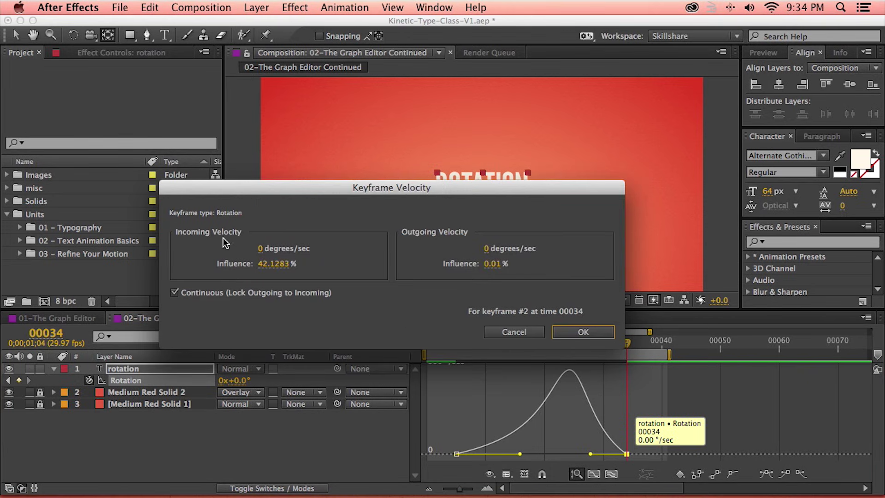
pyautogui.click(274, 264)
pyautogui.write('75')
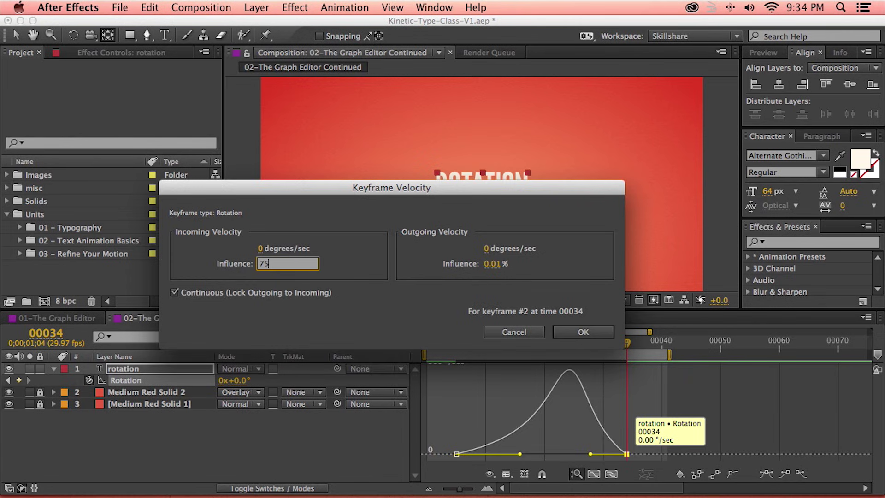
pyautogui.click(570, 328)
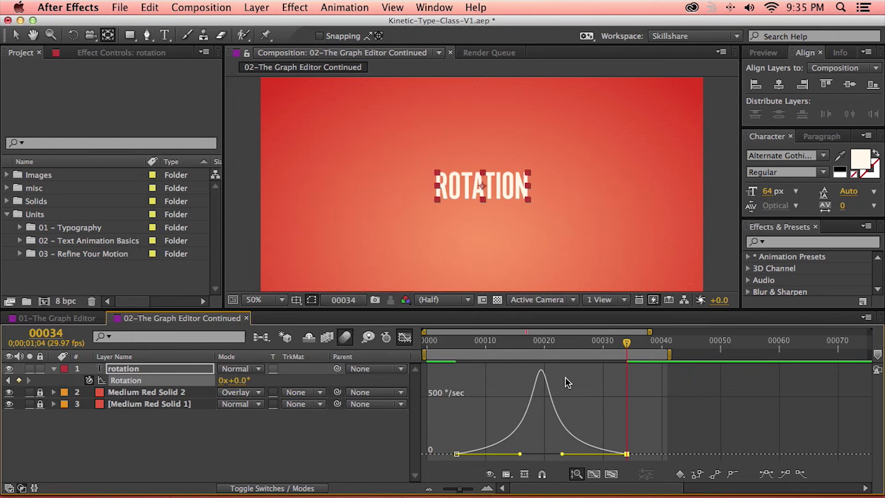
pyautogui.press('space')
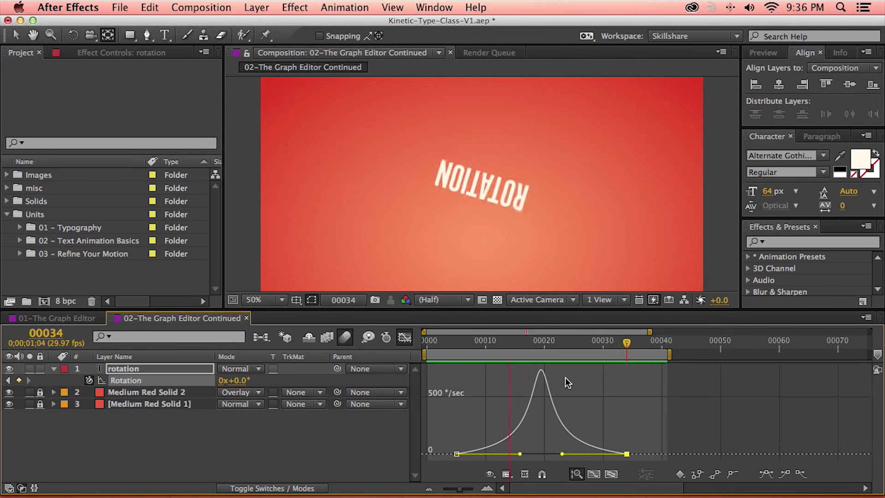
# - Stop playback and switch the graph back to the Rotation value curve with Auto-Select Graph Type
pyautogui.press('space')
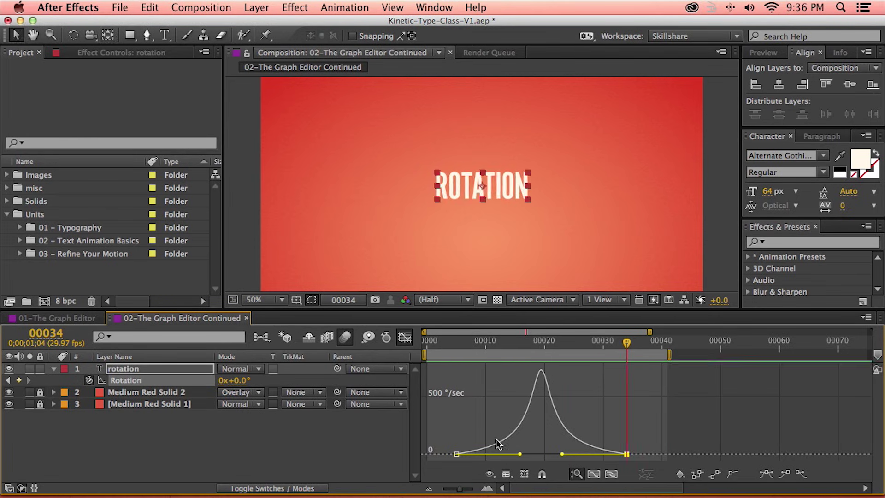
pyautogui.click(507, 474)
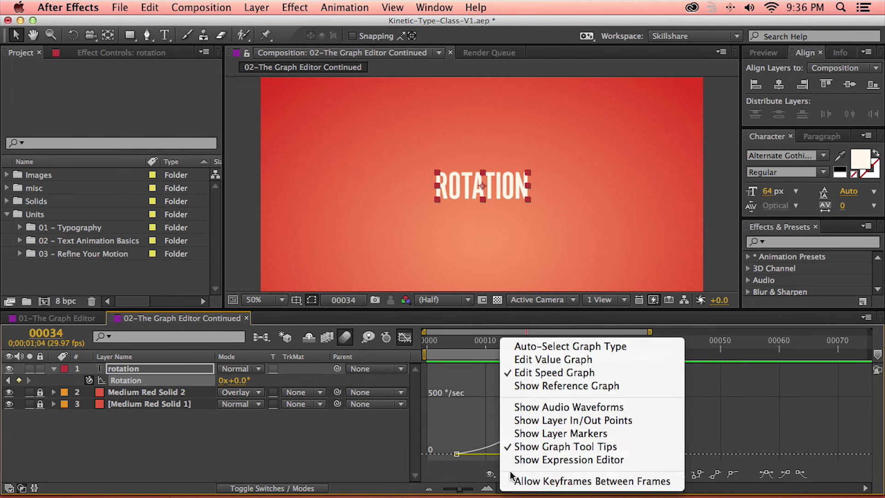
pyautogui.click(611, 347)
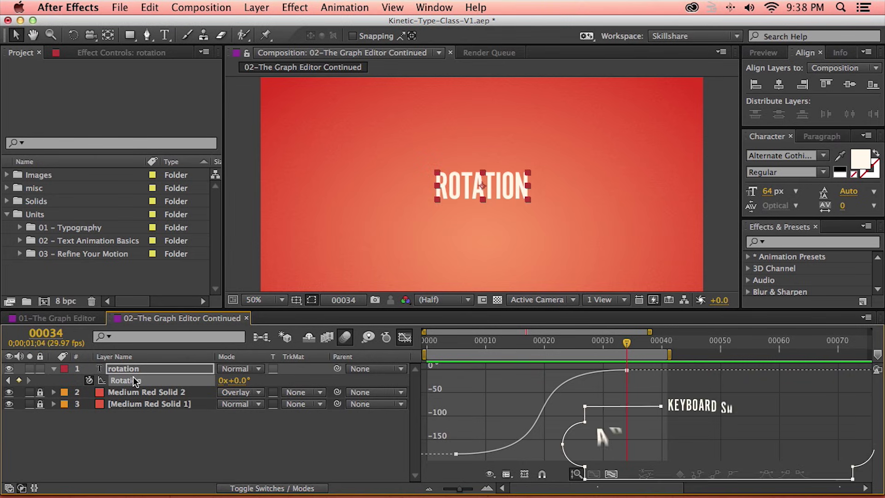
# - Show the layer's Position (639.8, 360.3) and Scale (178%) properties, graphing Scale's curve
pyautogui.hotkey('shift', 'p')
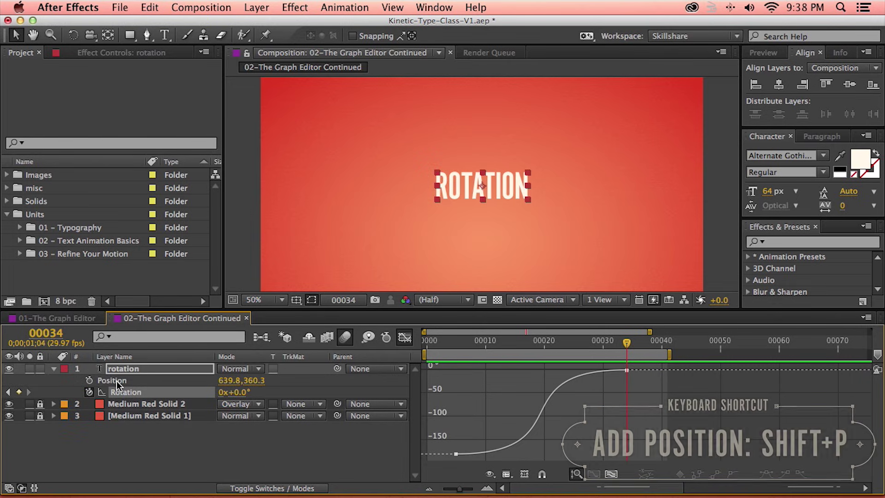
pyautogui.click(124, 379)
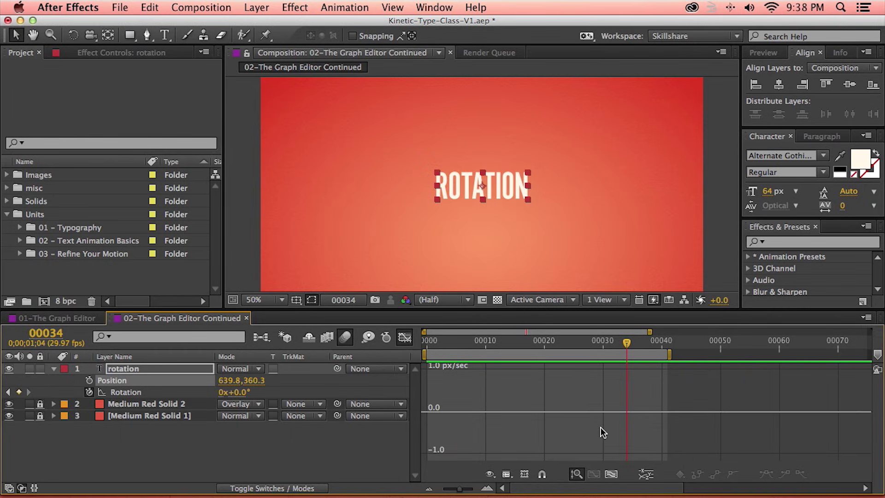
pyautogui.hotkey('shift', 's')
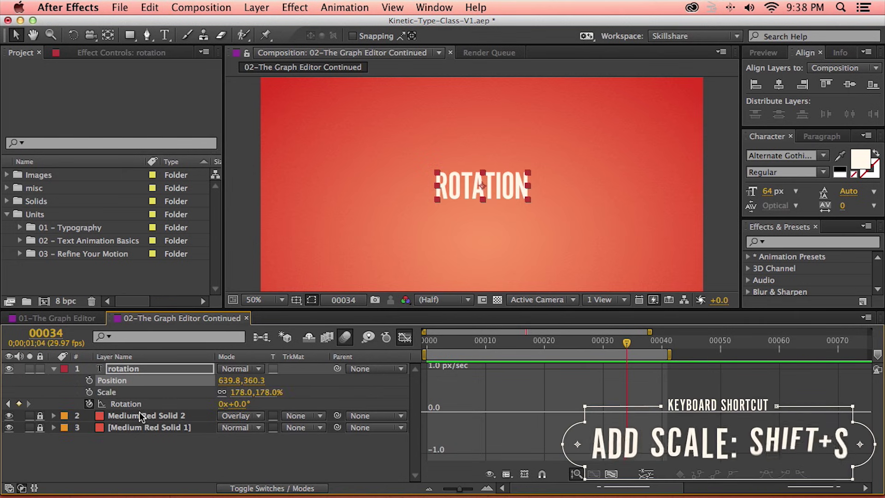
pyautogui.click(114, 392)
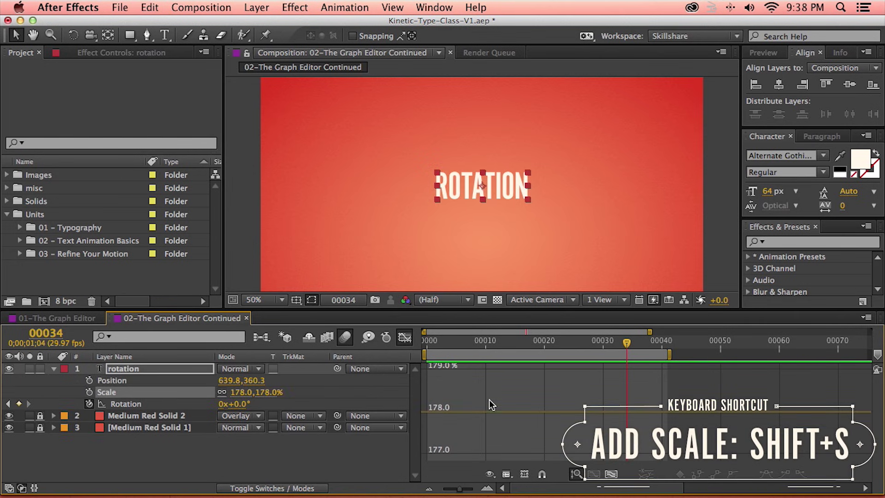